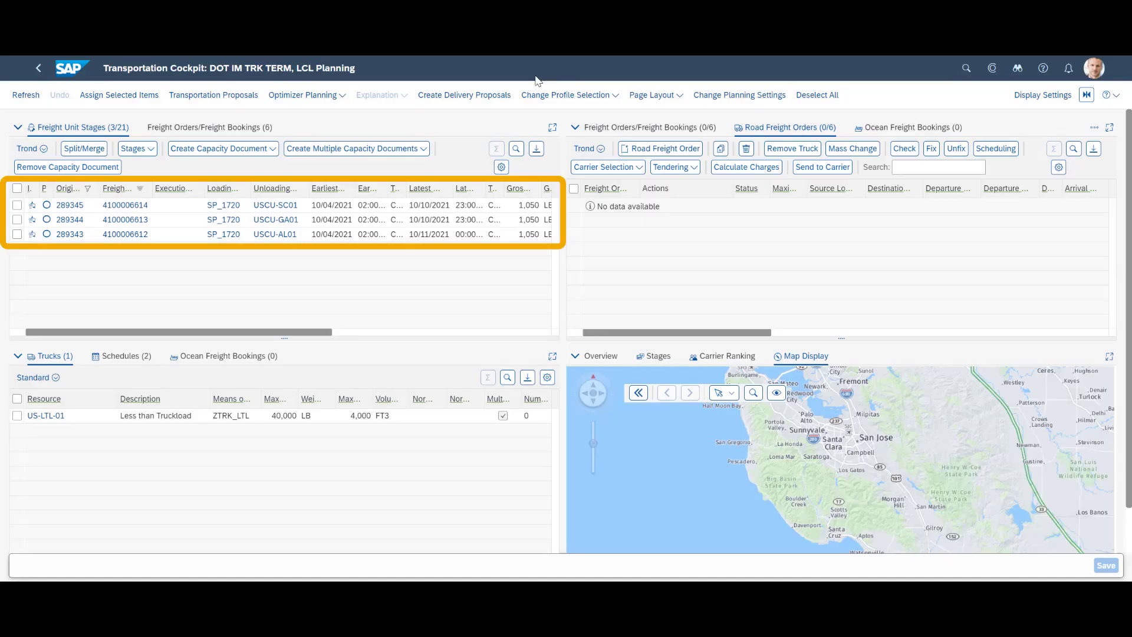
pyautogui.click(78, 206)
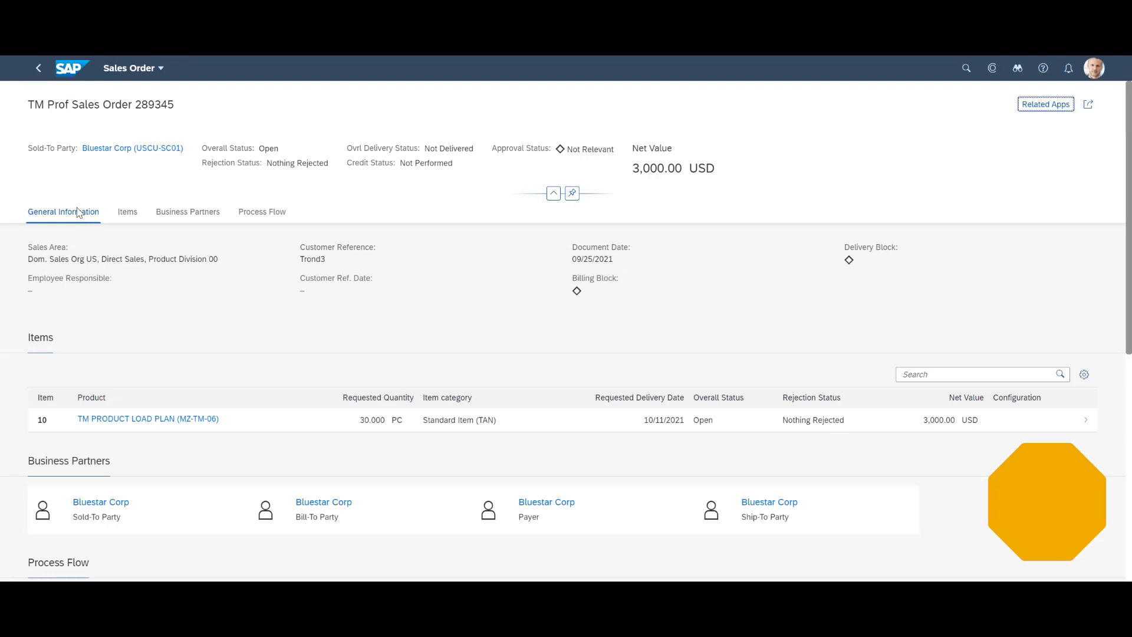
pyautogui.scroll(-5, 192, 252)
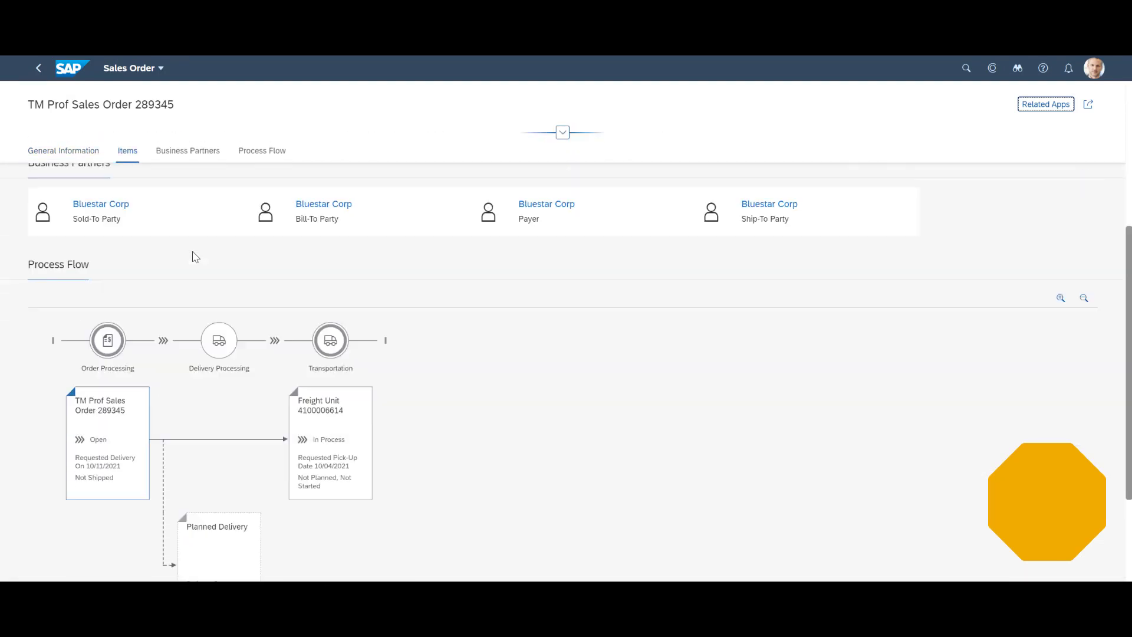
pyautogui.scroll(-2, 195, 256)
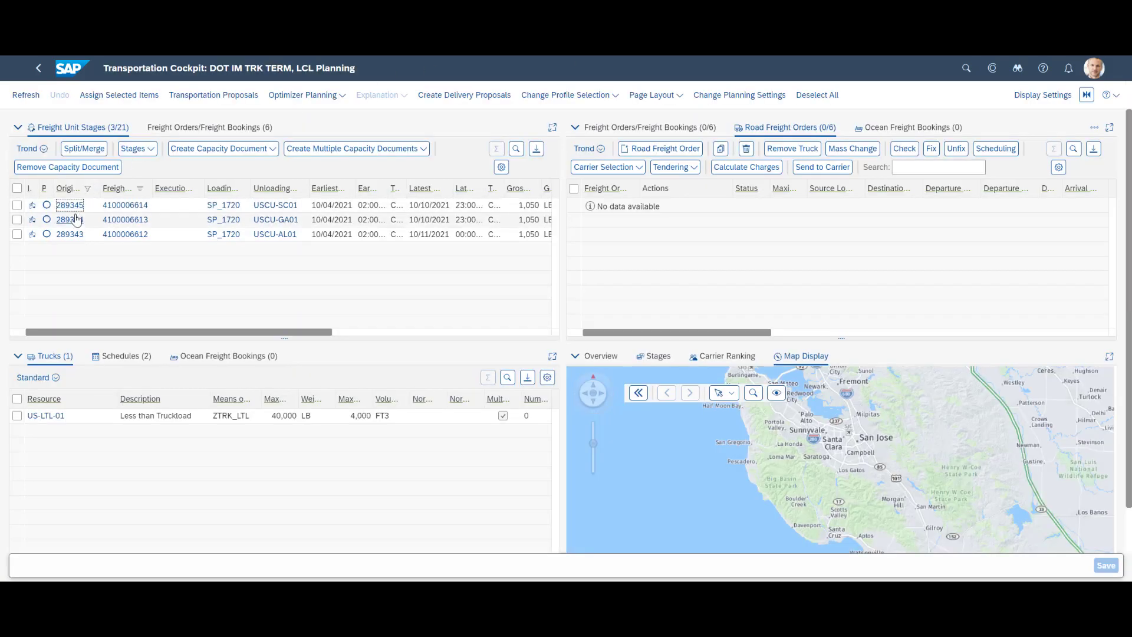
pyautogui.click(74, 223)
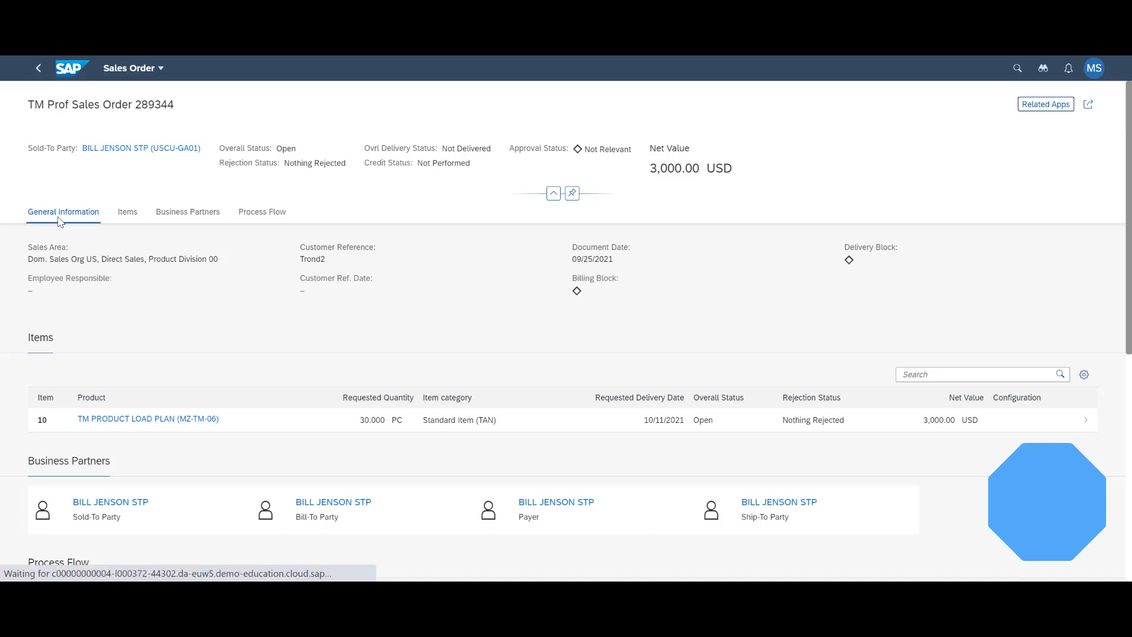
pyautogui.scroll(-5, 90, 226)
pyautogui.scroll(-1, 90, 227)
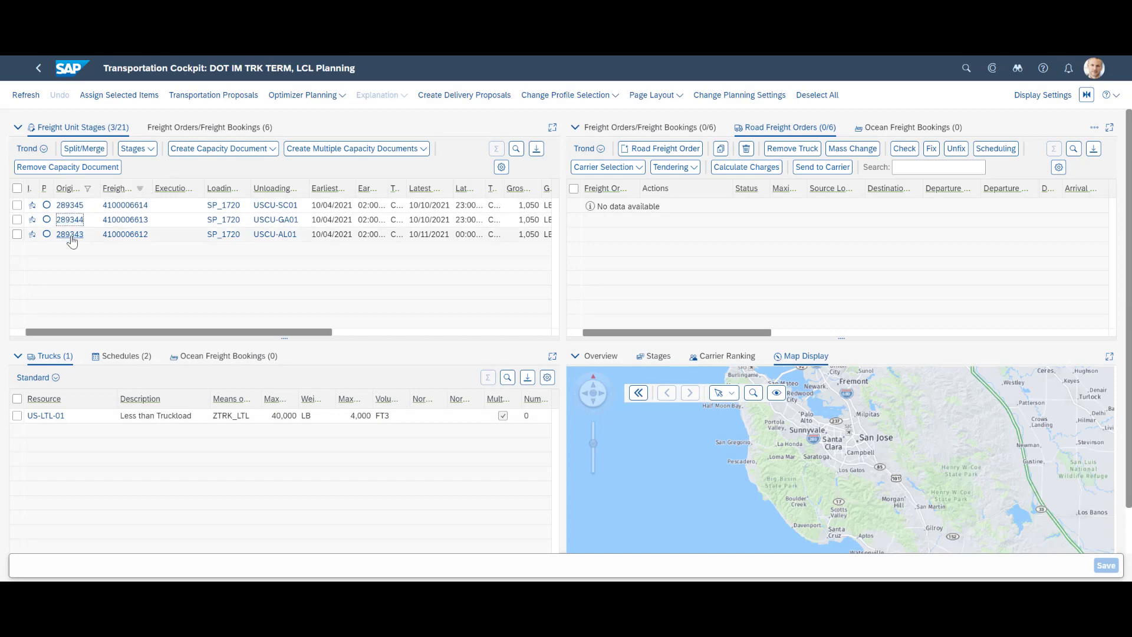
pyautogui.click(70, 234)
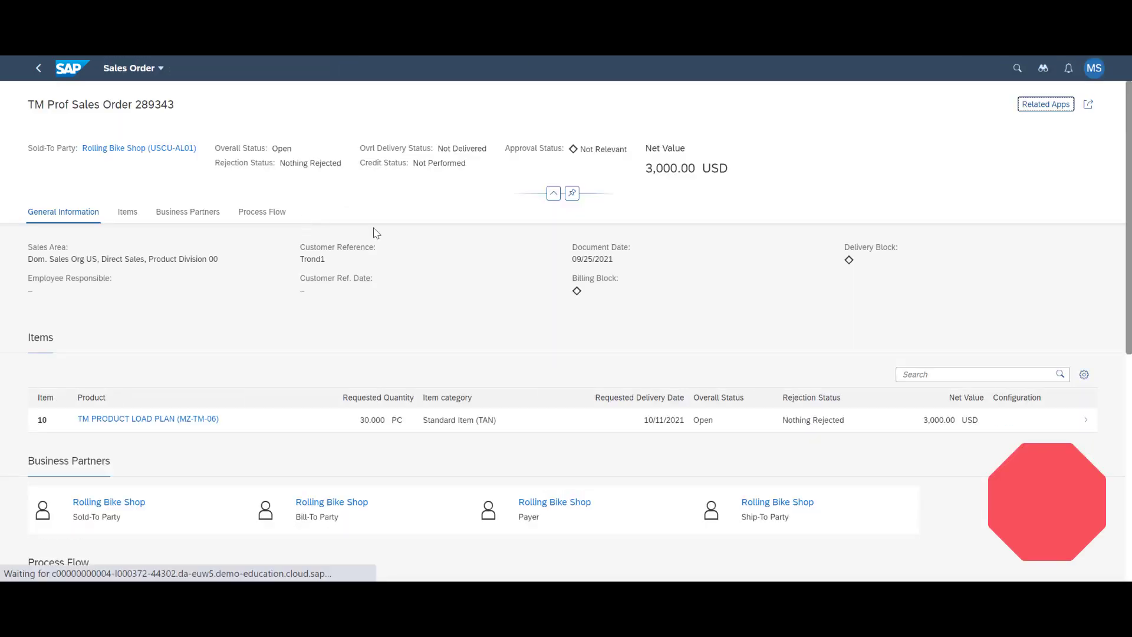
pyautogui.scroll(-5, 503, 245)
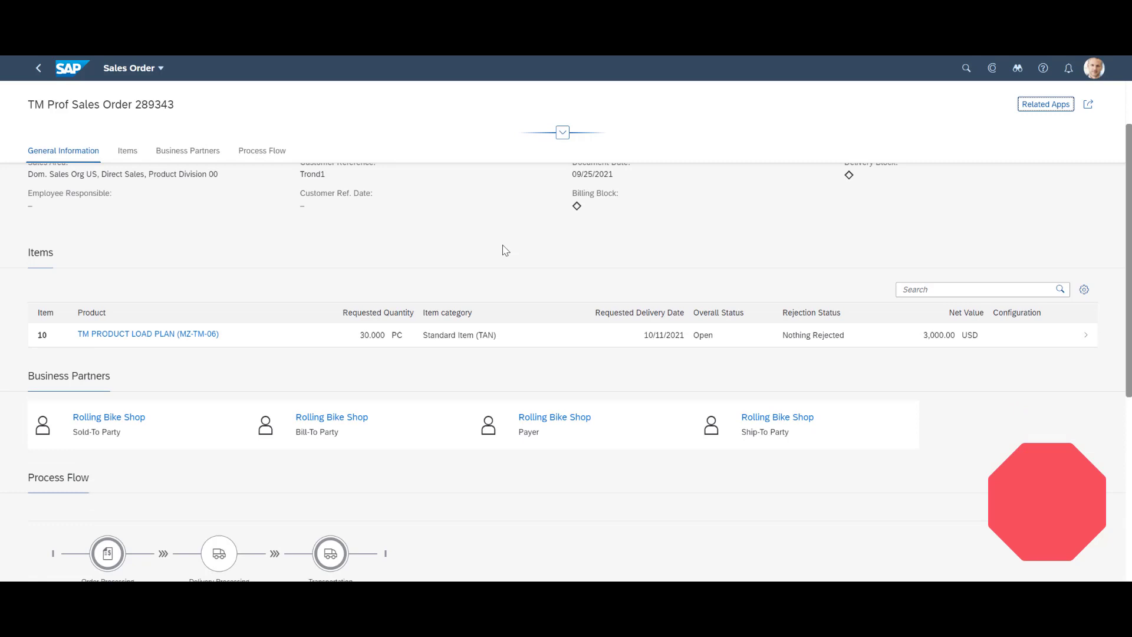
pyautogui.scroll(-1, 504, 250)
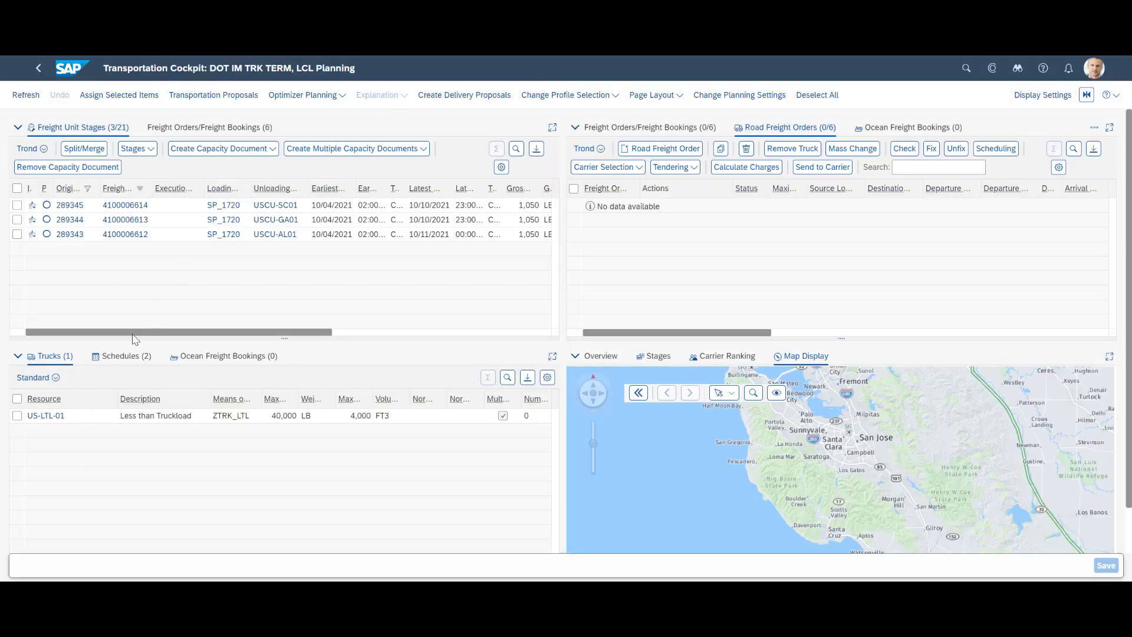
# Check the departure rules of road schedule SHD-RD-DET-CCG in the Schedules (2) list.
pyautogui.click(126, 360)
pyautogui.click(94, 430)
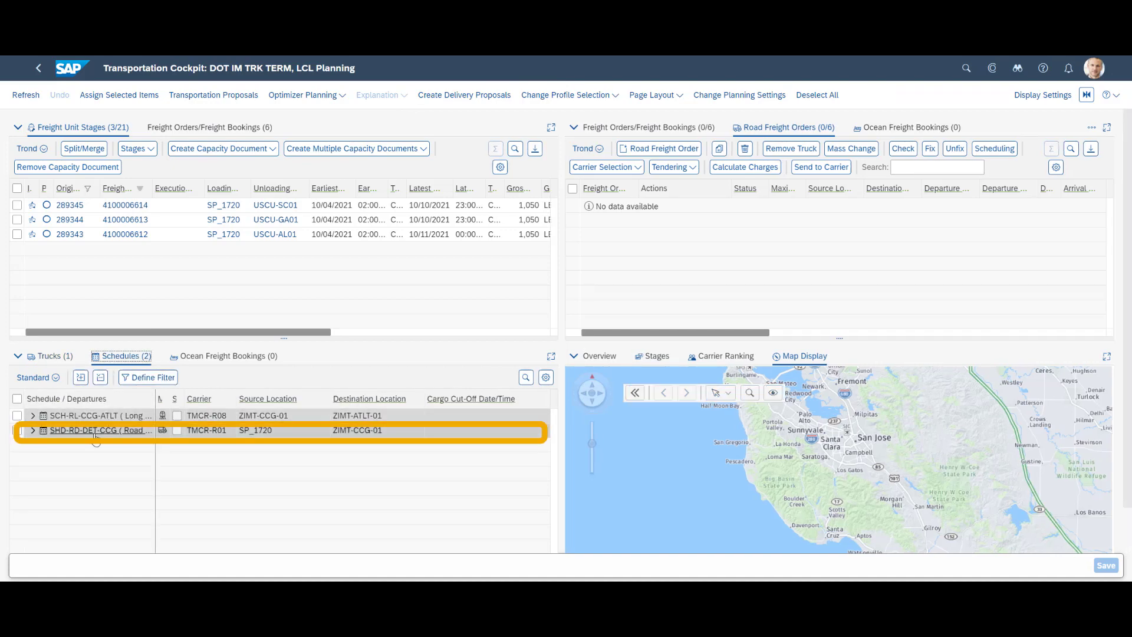
pyautogui.scroll(-3, 295, 365)
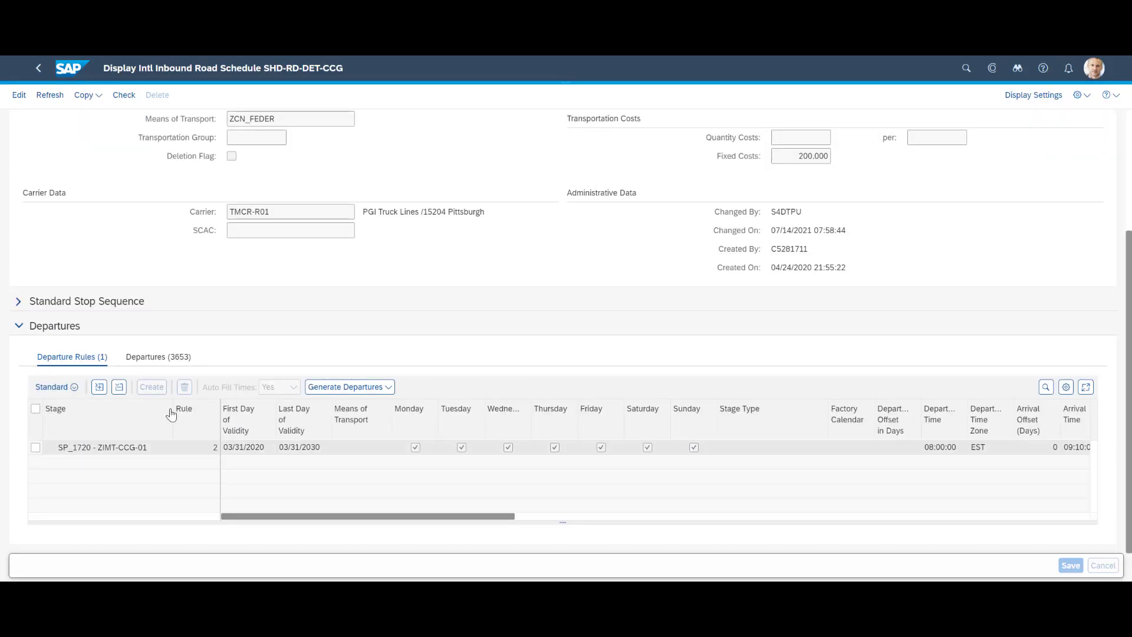
pyautogui.click(153, 359)
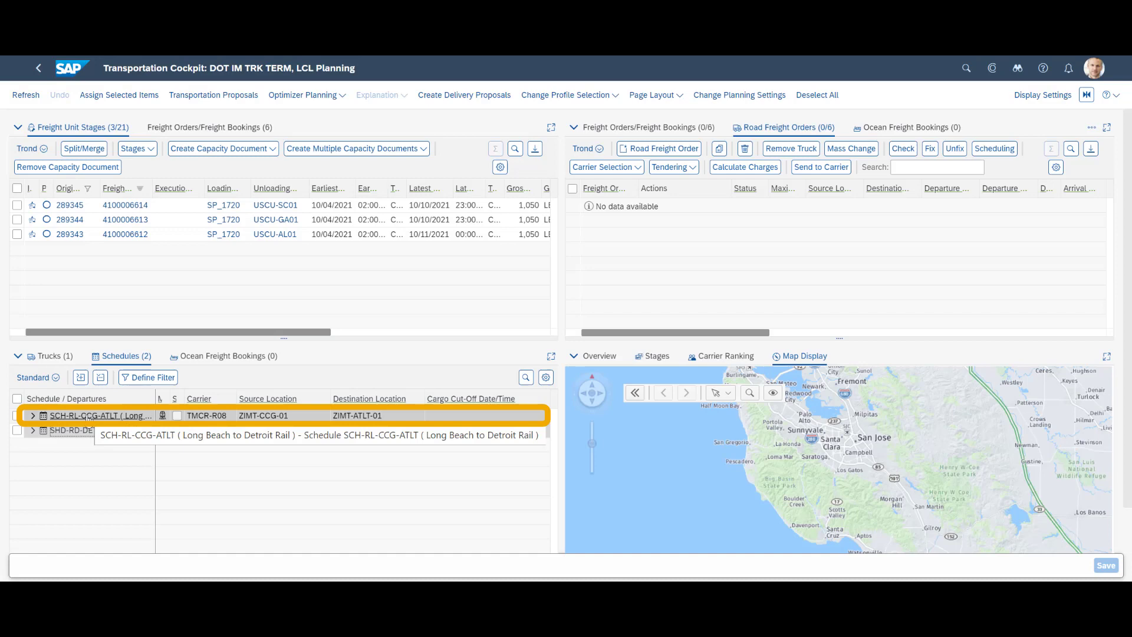
# Check the departure rules of rail schedule SCH-RL-CCG-ATLT.
pyautogui.click(80, 417)
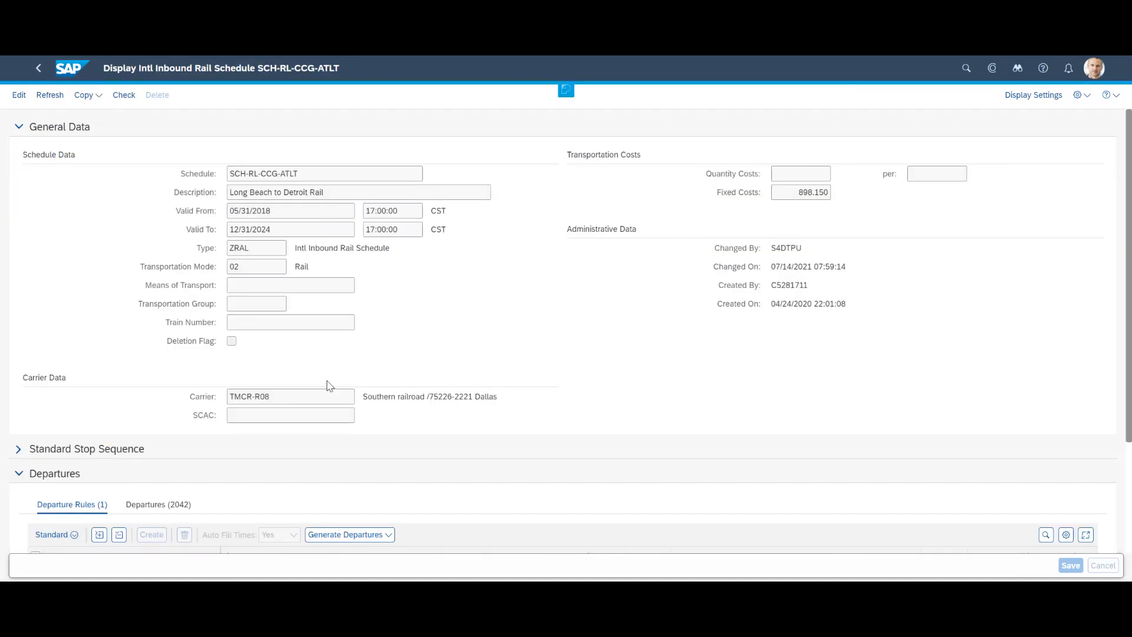
pyautogui.scroll(-2, 330, 385)
pyautogui.scroll(-2, 329, 386)
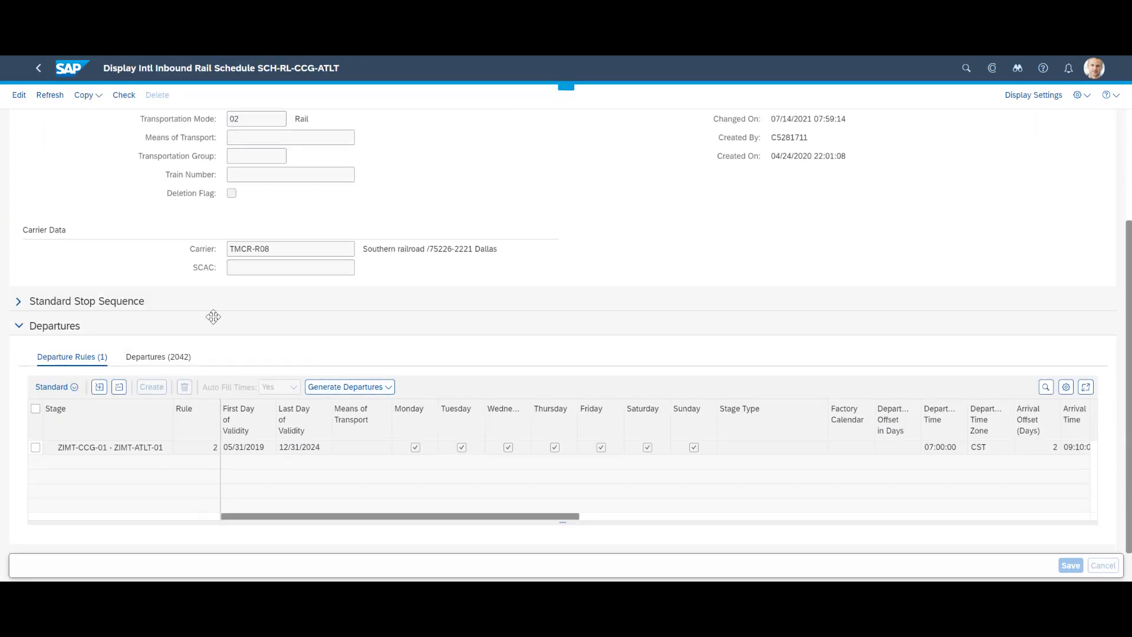
pyautogui.click(147, 357)
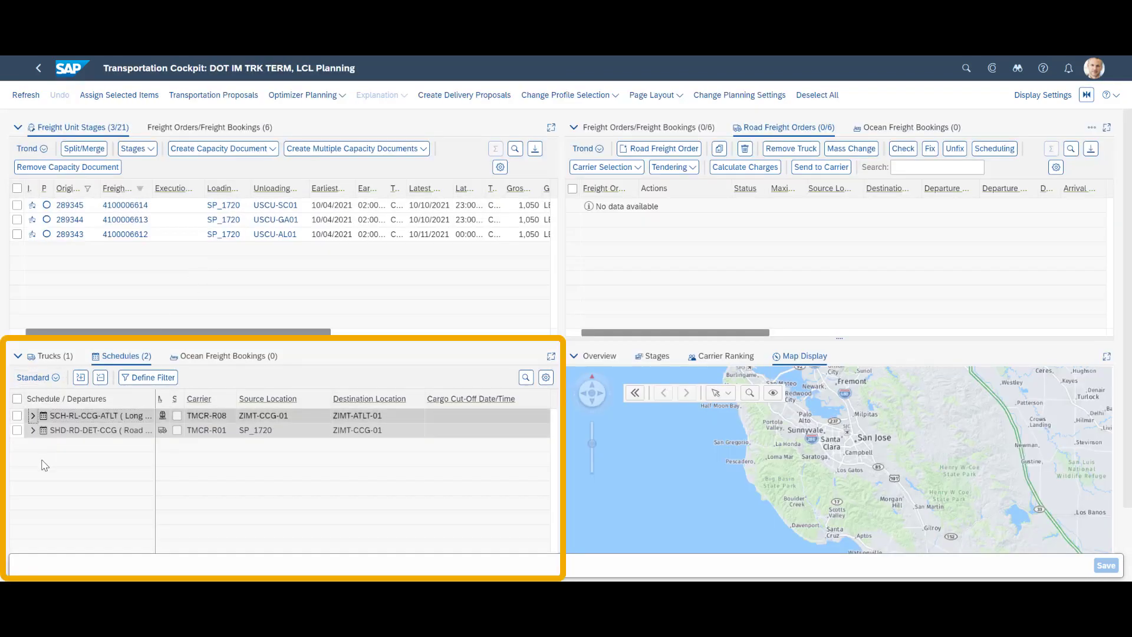
# Expand and collapse the dated departures of the rail and road schedules.
pyautogui.press('Right')
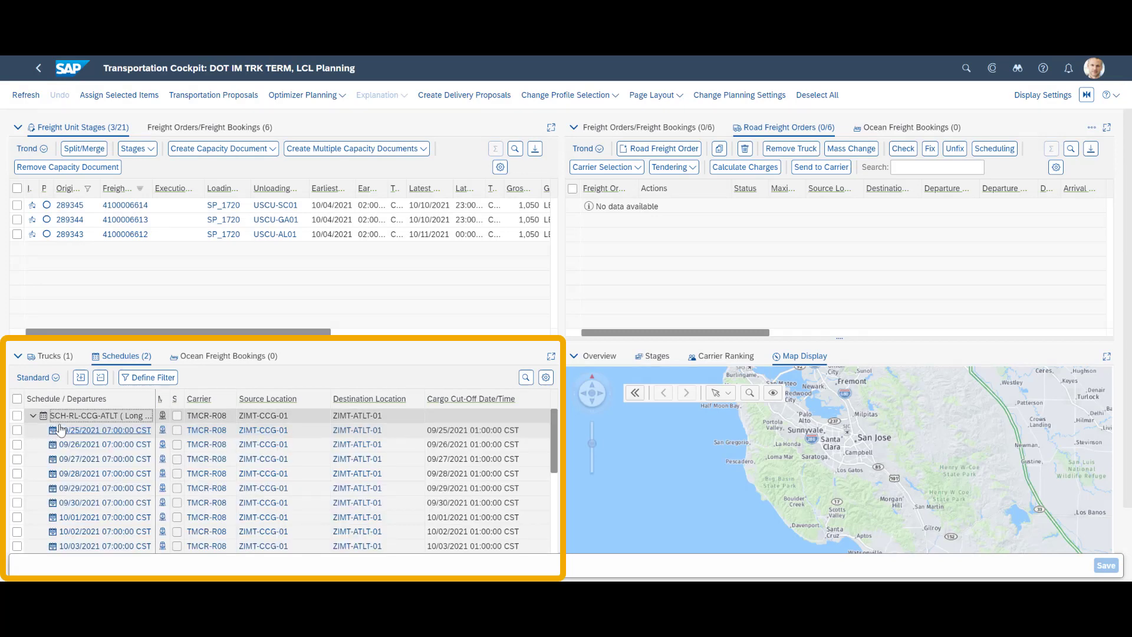
pyautogui.click(33, 416)
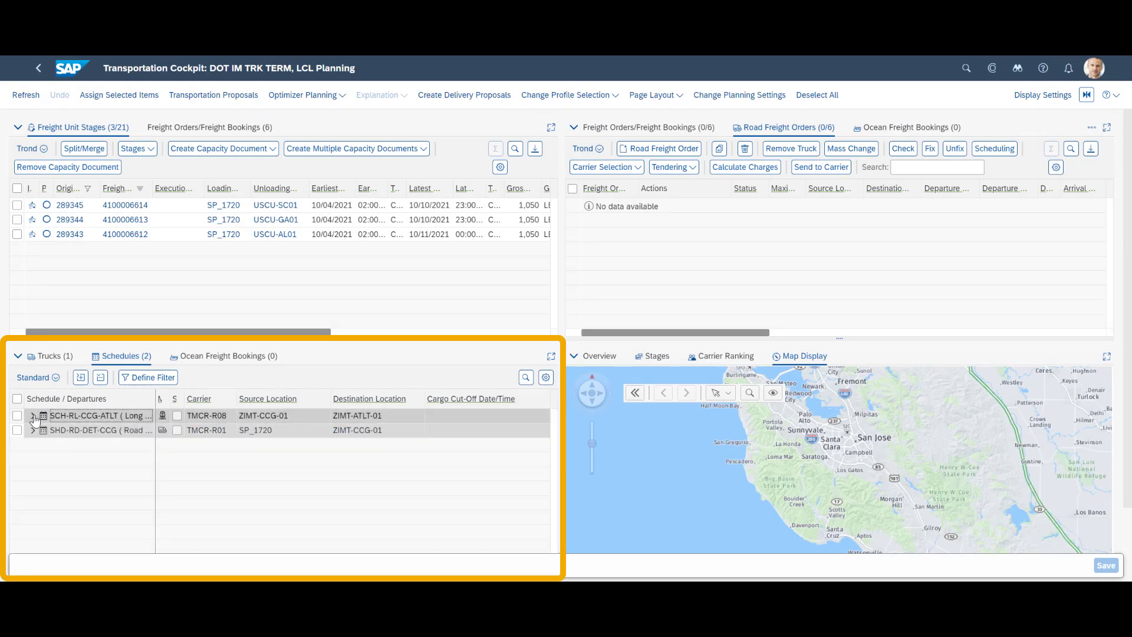
pyautogui.click(33, 431)
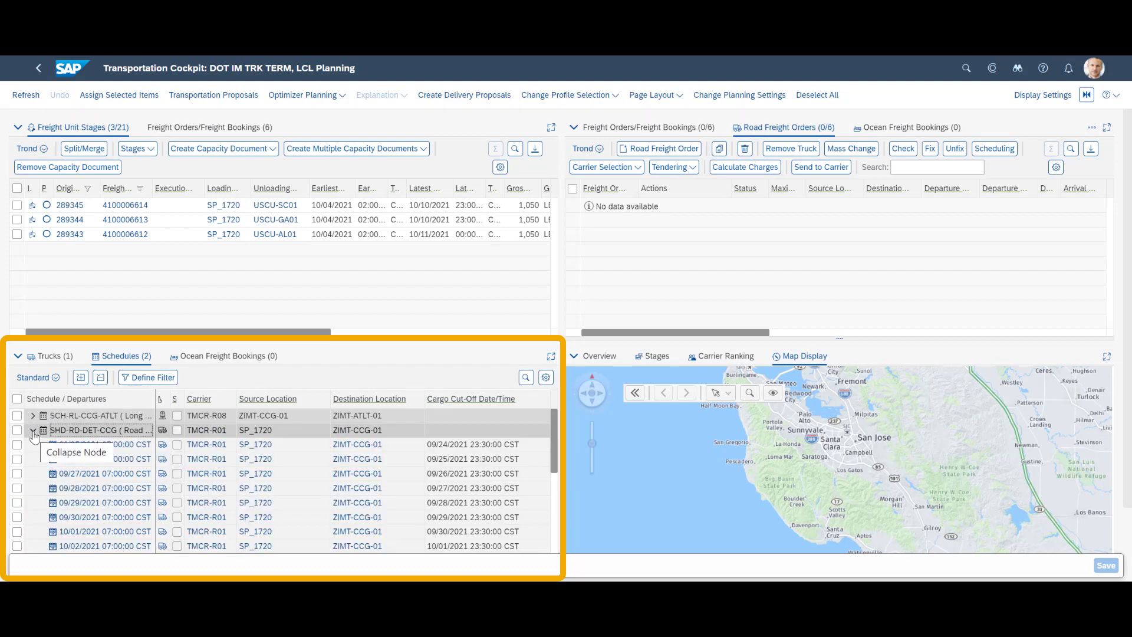
pyautogui.click(33, 431)
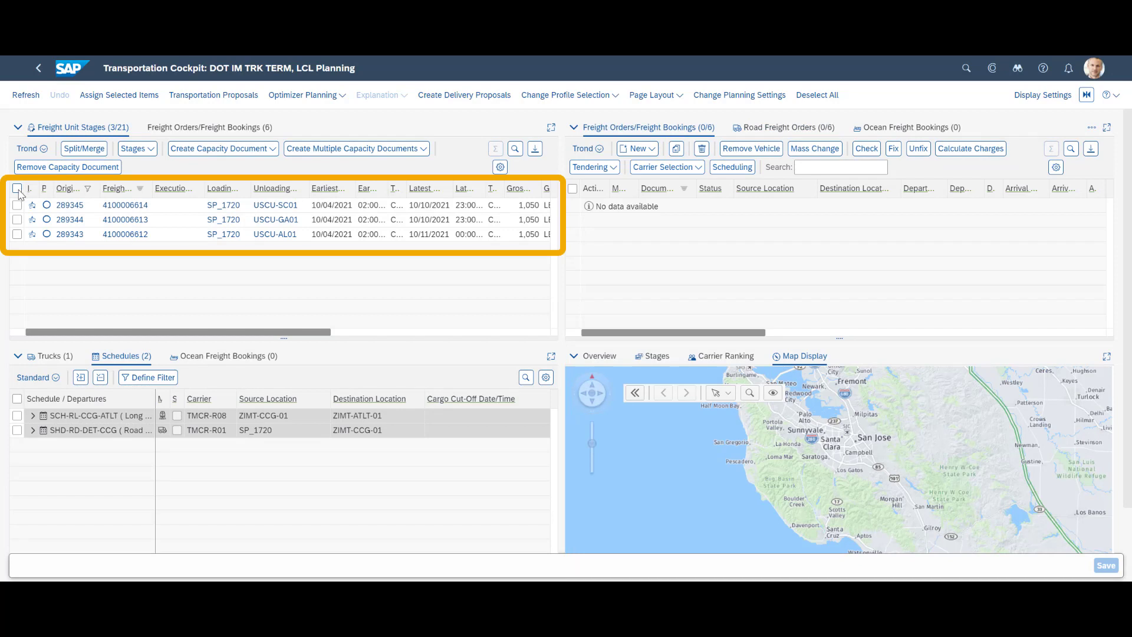
# Select all three freight units and optimize them as selected entries with all resources.
pyautogui.click(17, 188)
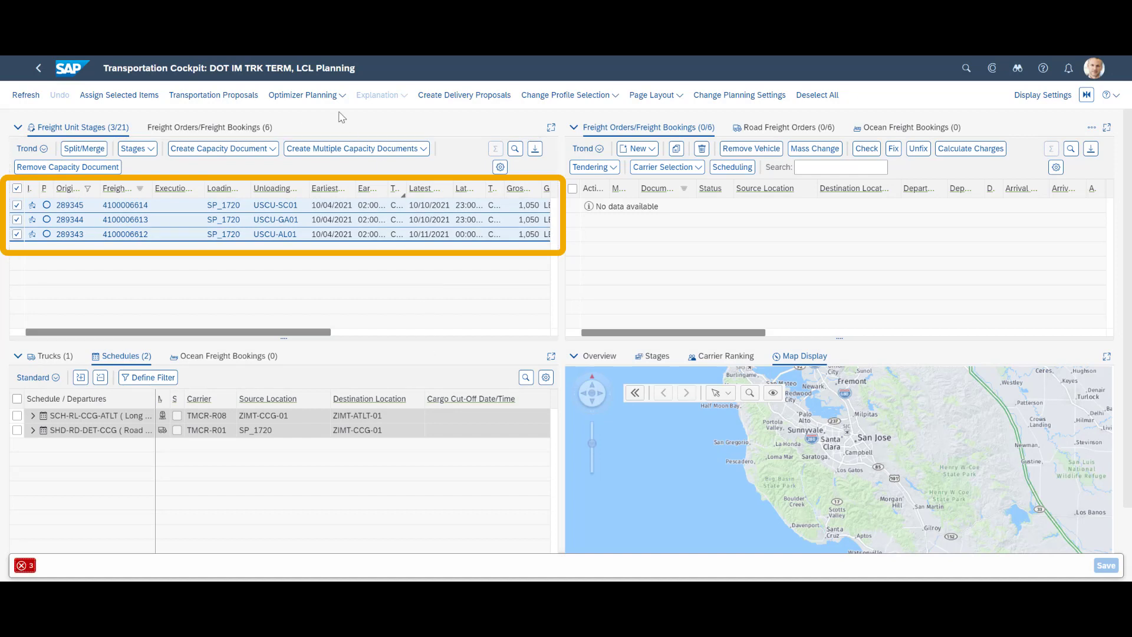
pyautogui.click(314, 99)
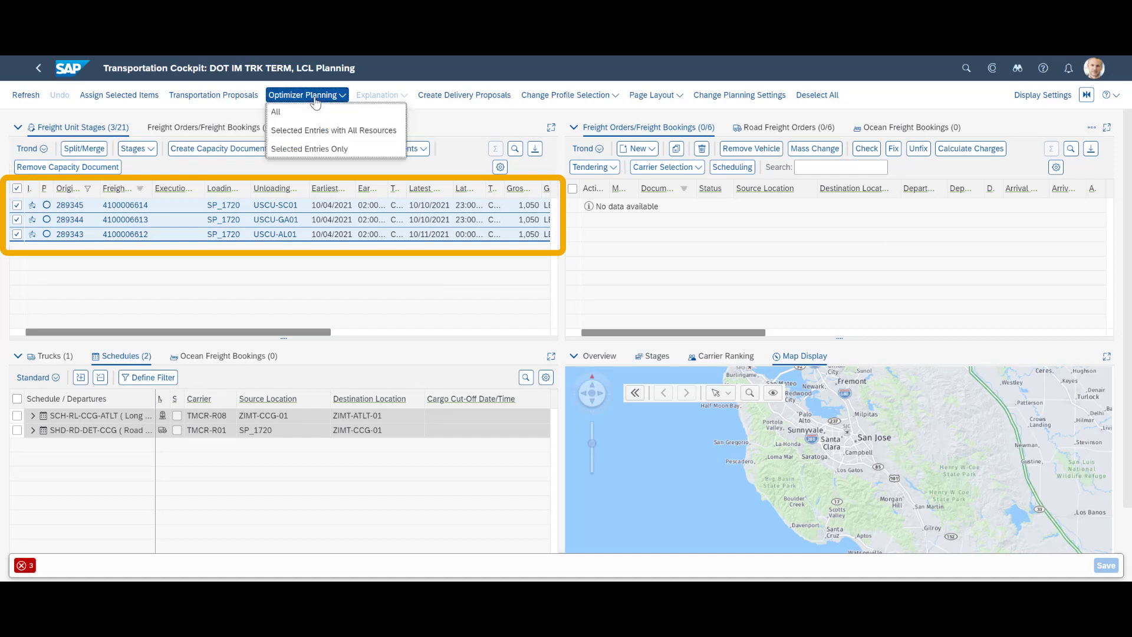
pyautogui.click(316, 130)
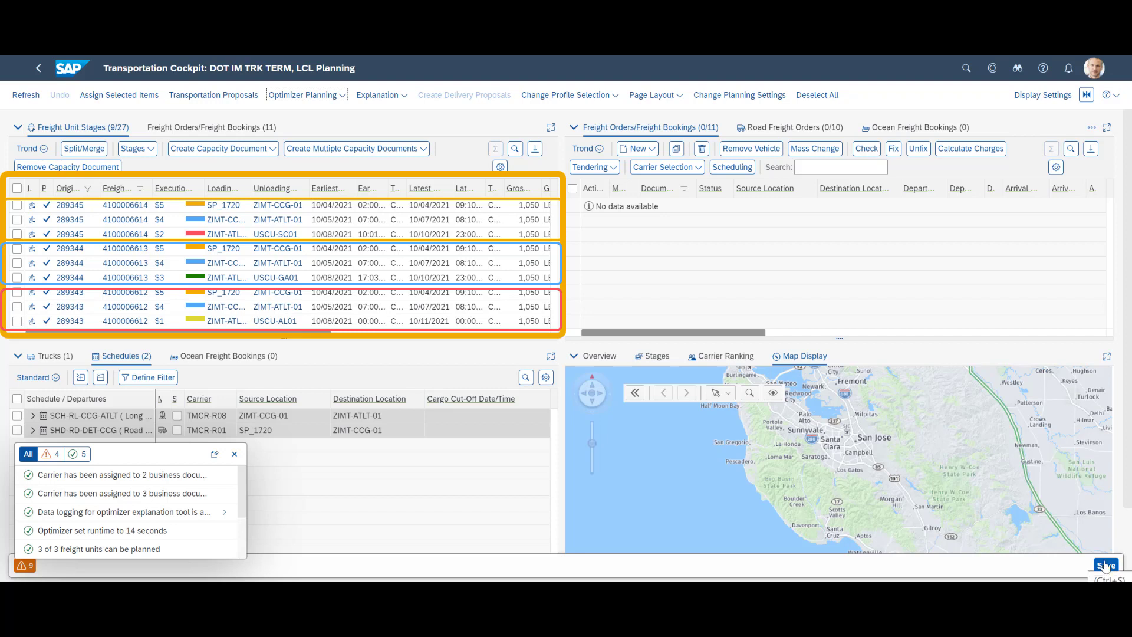
pyautogui.click(1105, 565)
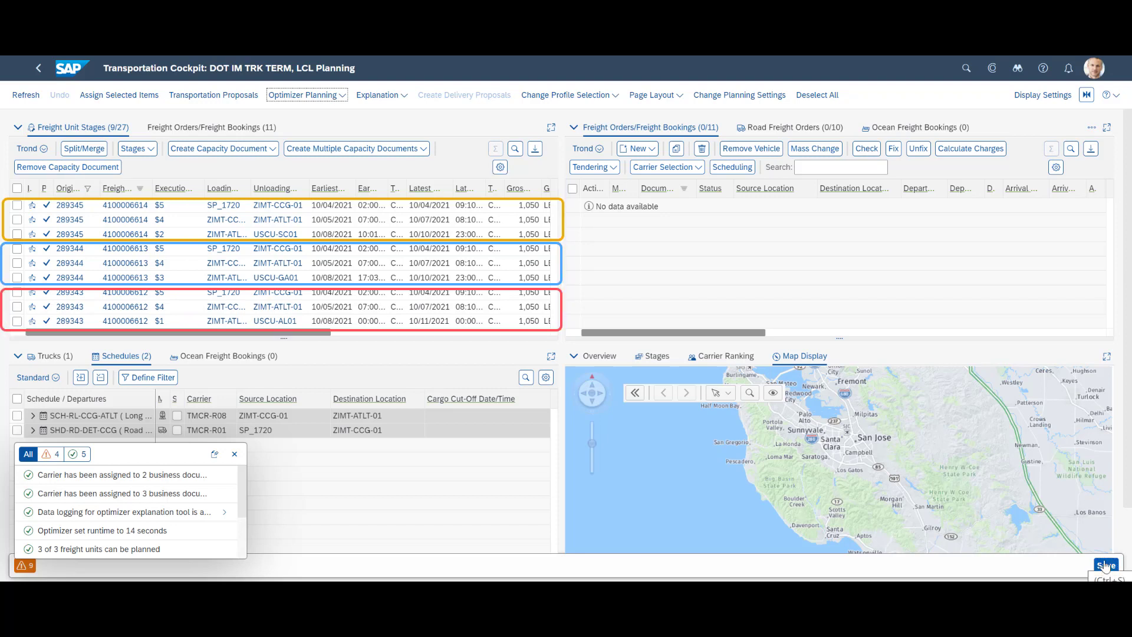
pyautogui.click(1106, 566)
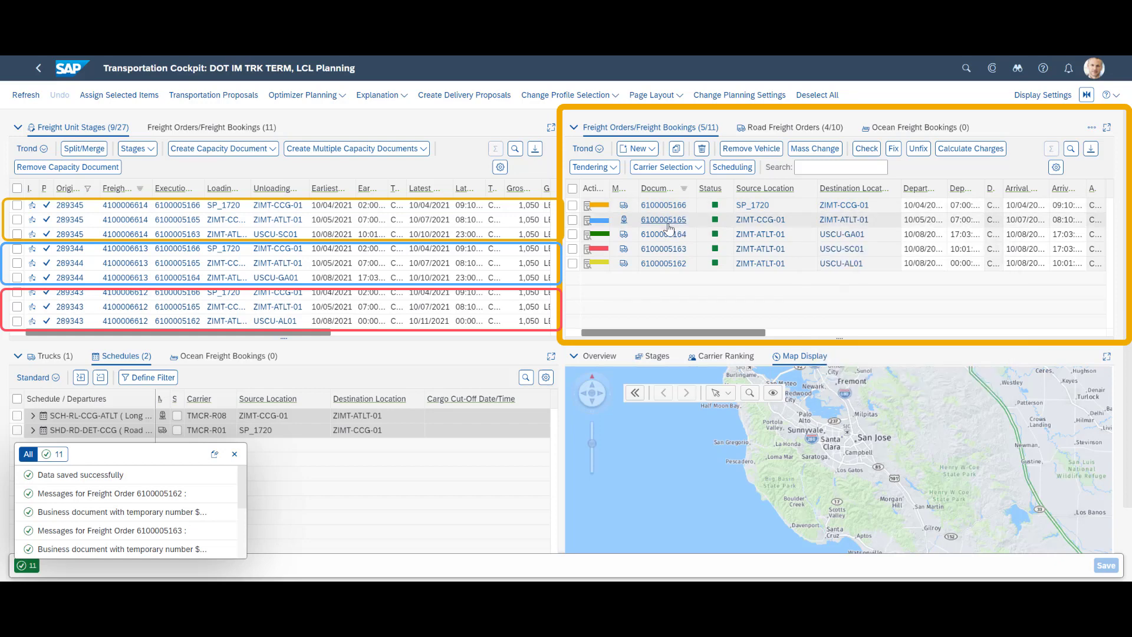
pyautogui.moveTo(669, 227)
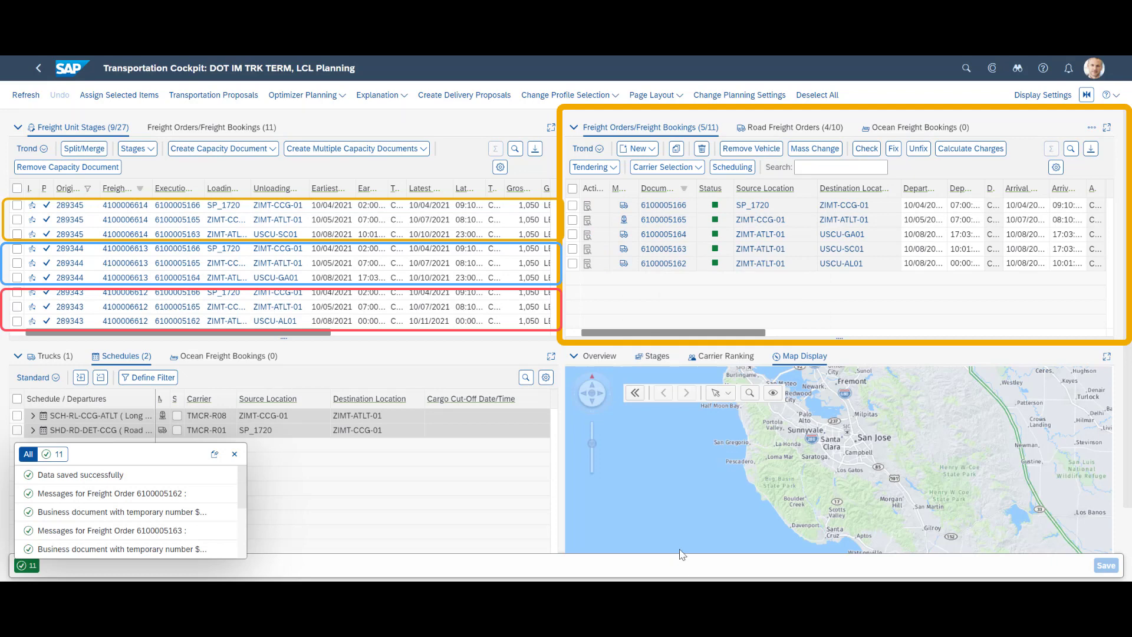
pyautogui.click(790, 128)
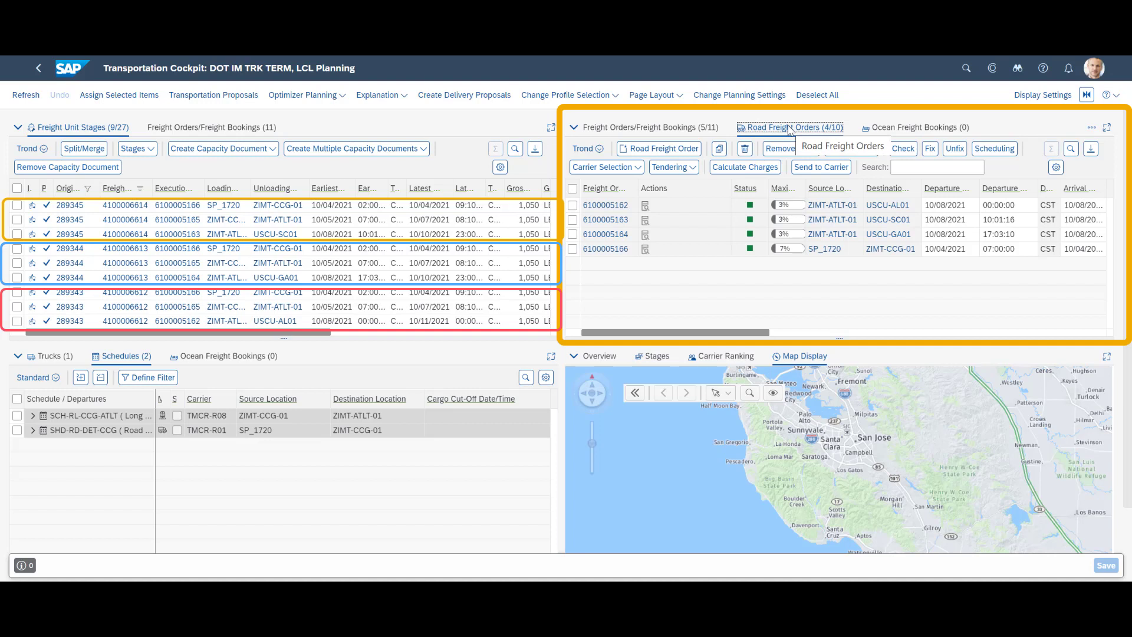
pyautogui.click(1092, 128)
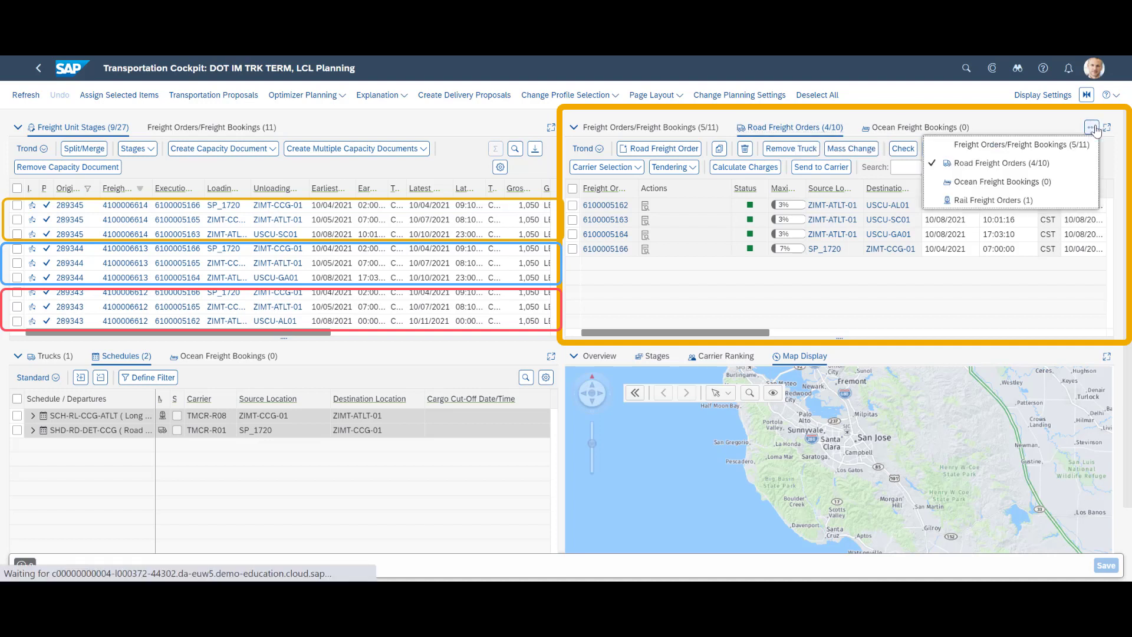
pyautogui.click(1004, 203)
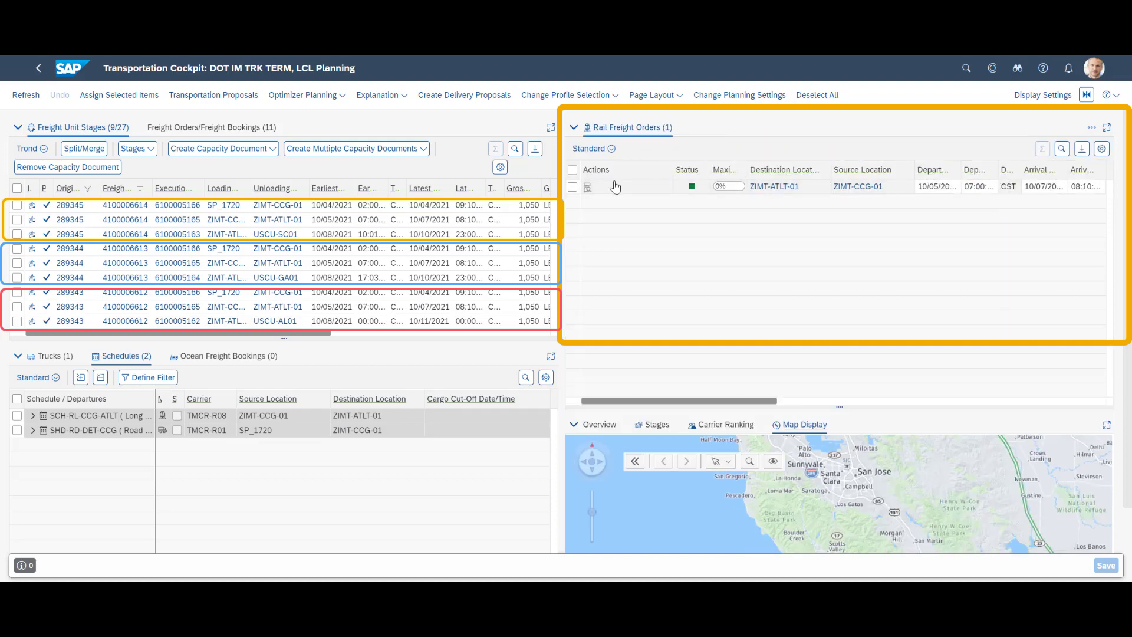
pyautogui.click(1090, 127)
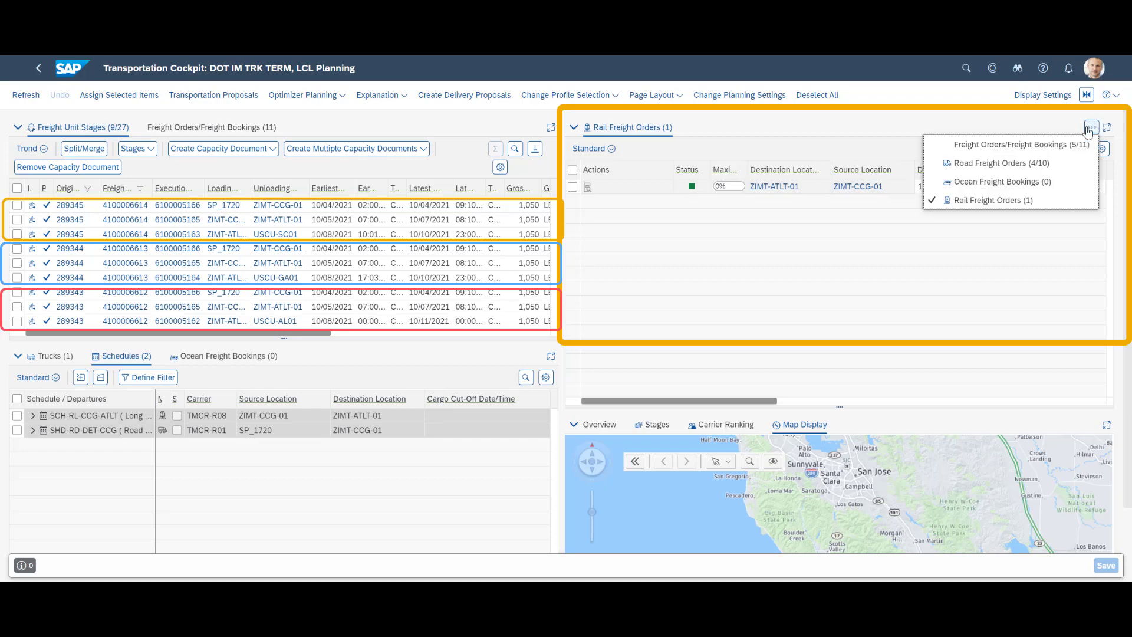
pyautogui.click(1054, 146)
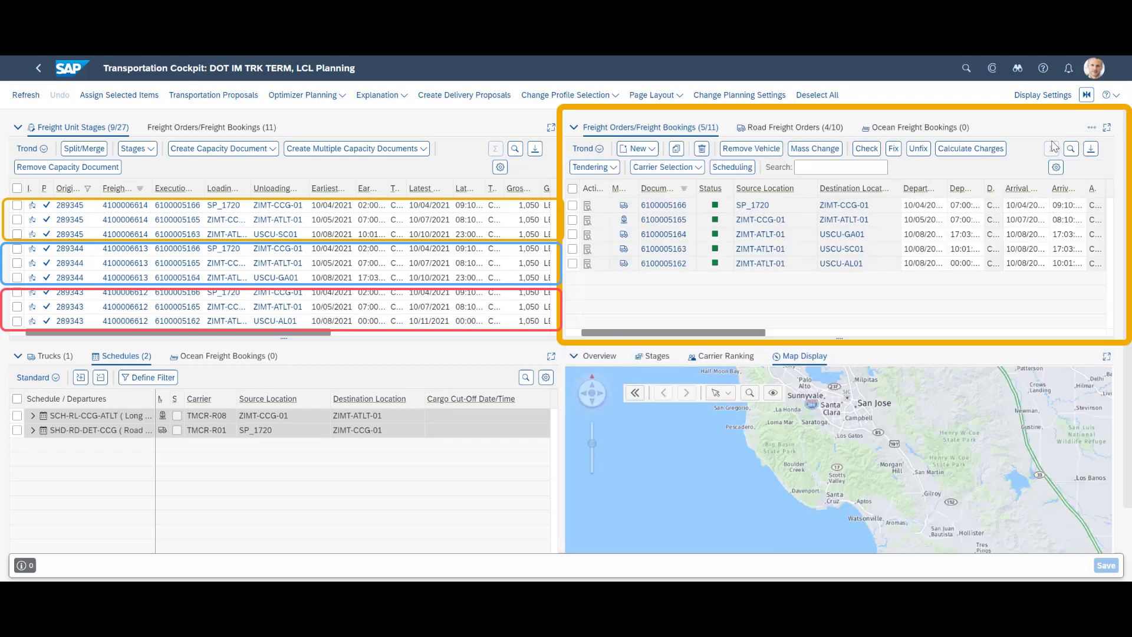
pyautogui.click(1106, 128)
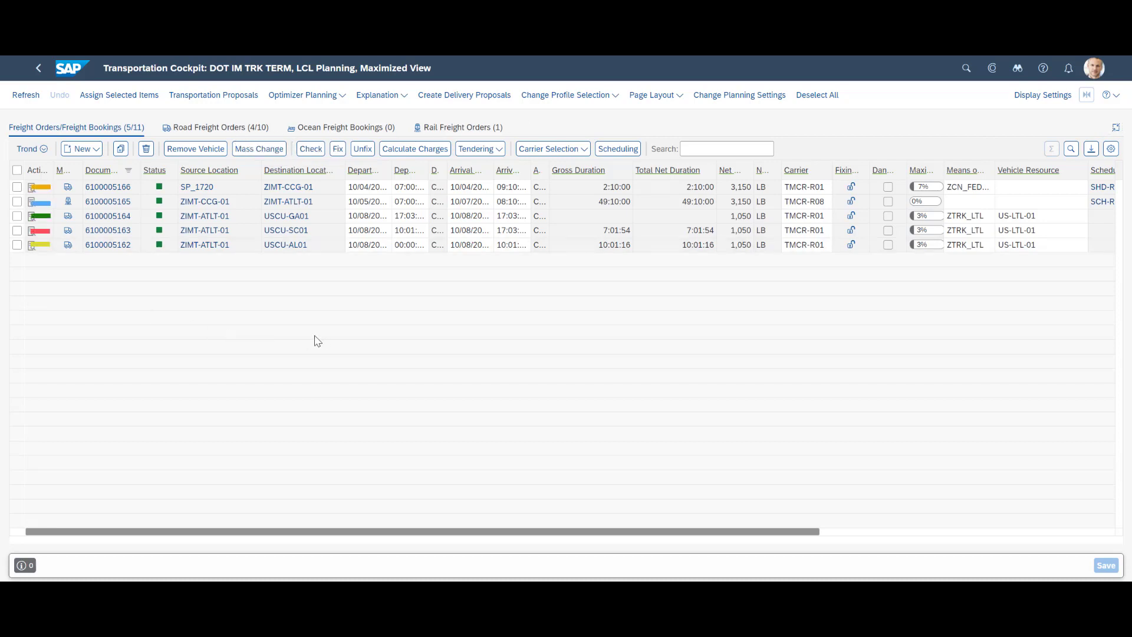
pyautogui.click(124, 192)
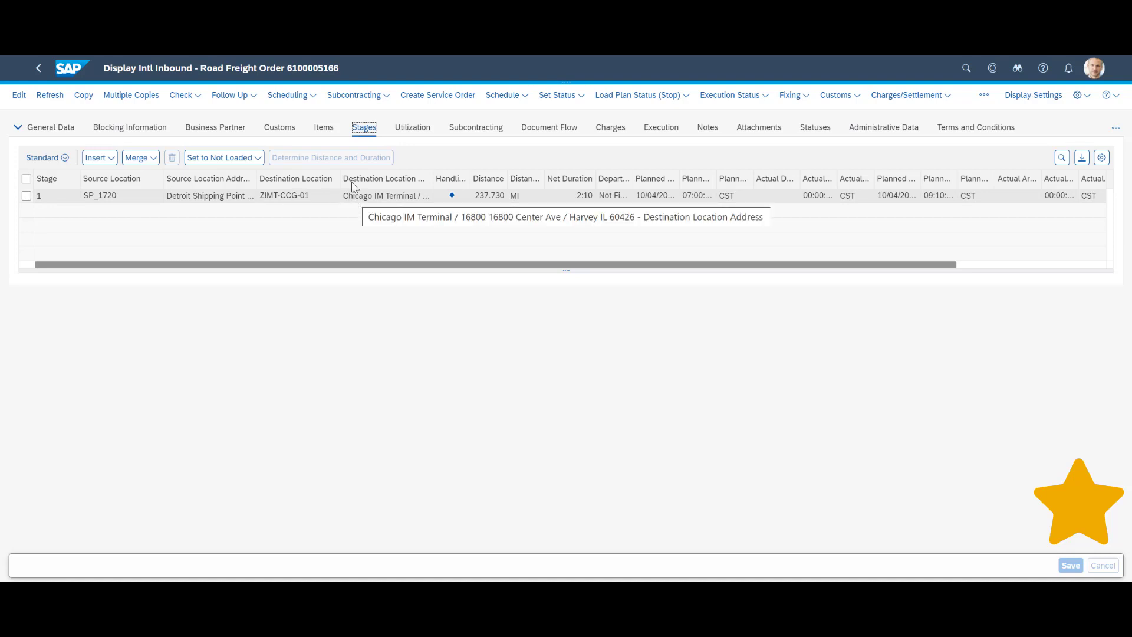
pyautogui.click(326, 131)
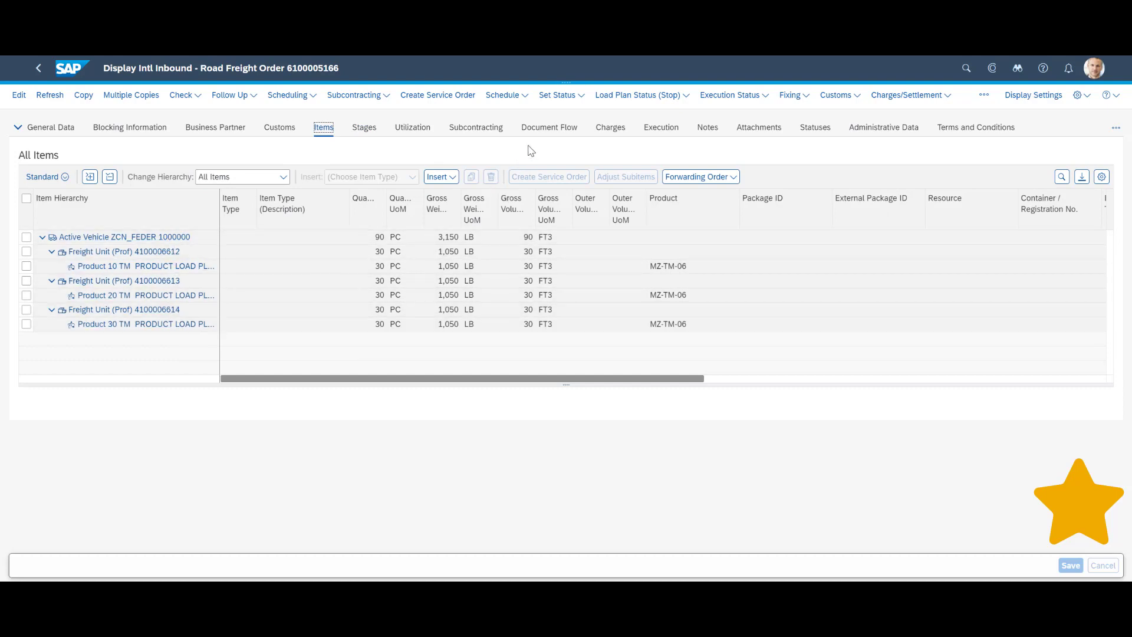
pyautogui.click(537, 129)
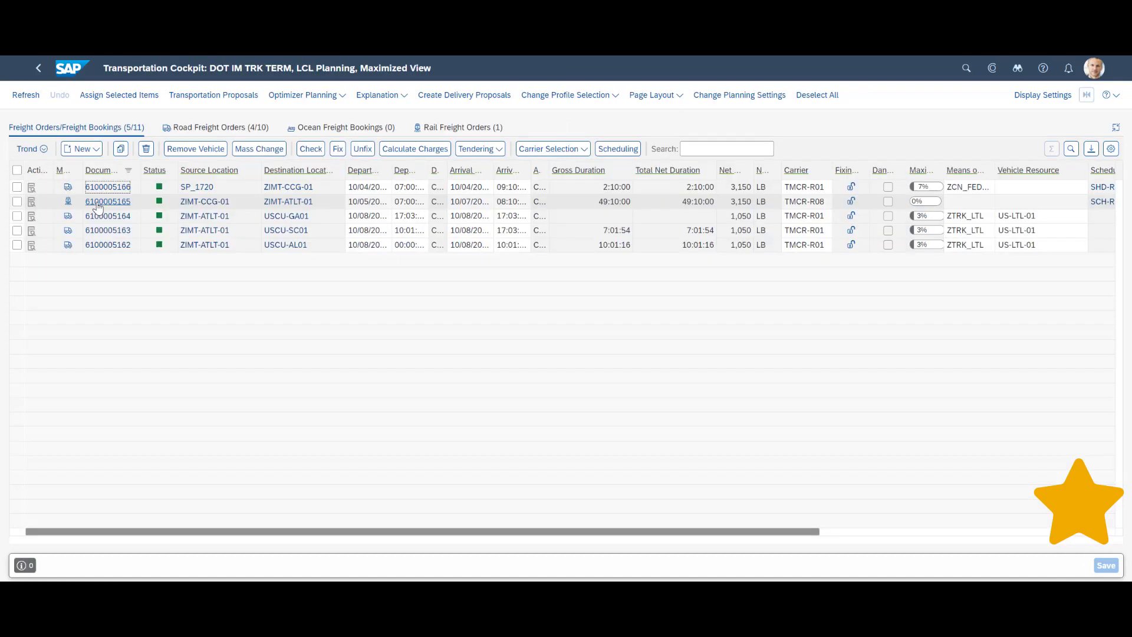
pyautogui.click(98, 202)
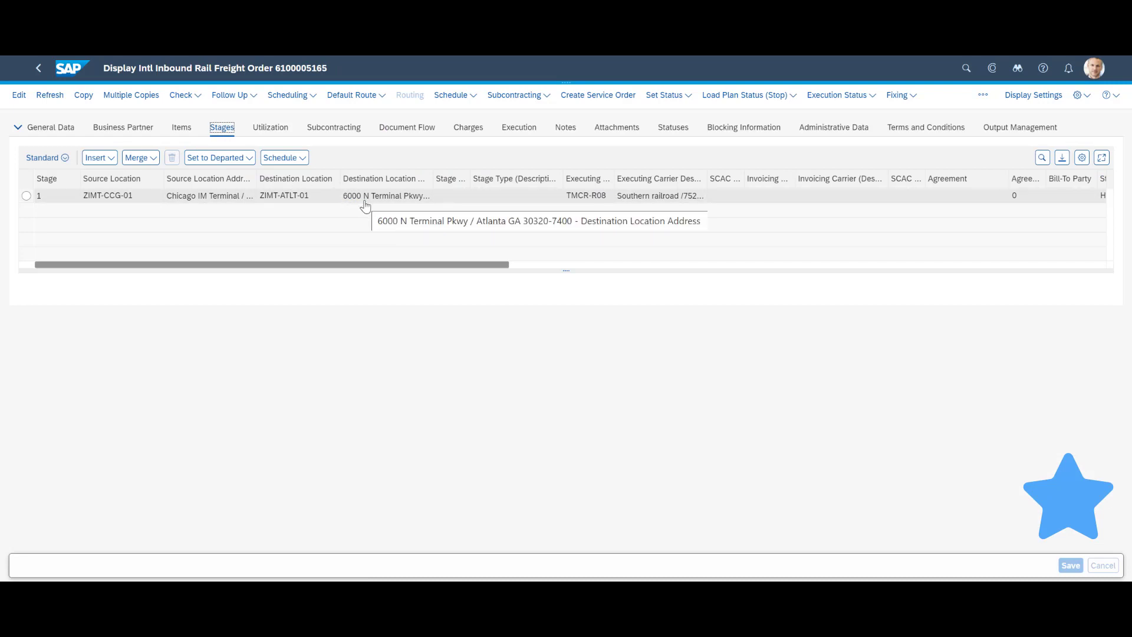
pyautogui.click(182, 128)
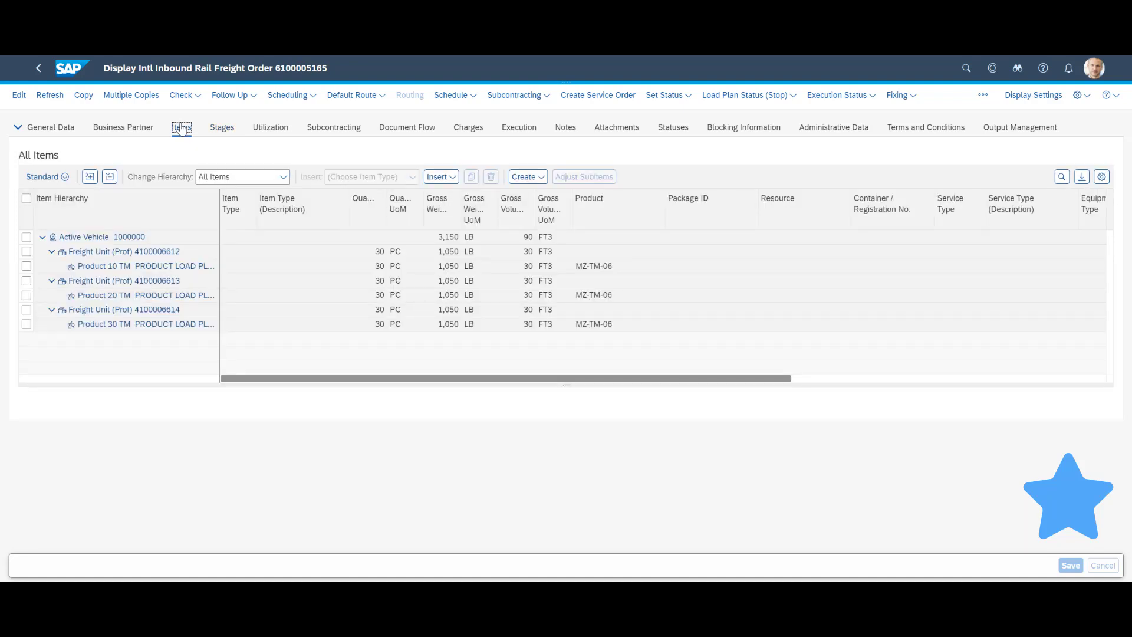
pyautogui.click(410, 131)
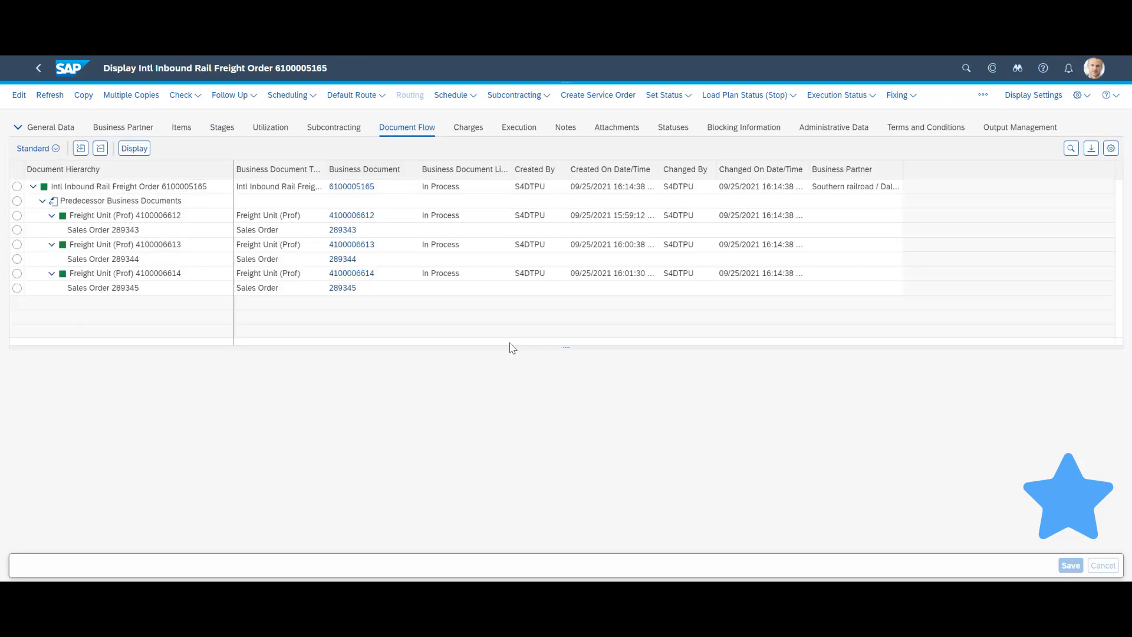
pyautogui.click(466, 130)
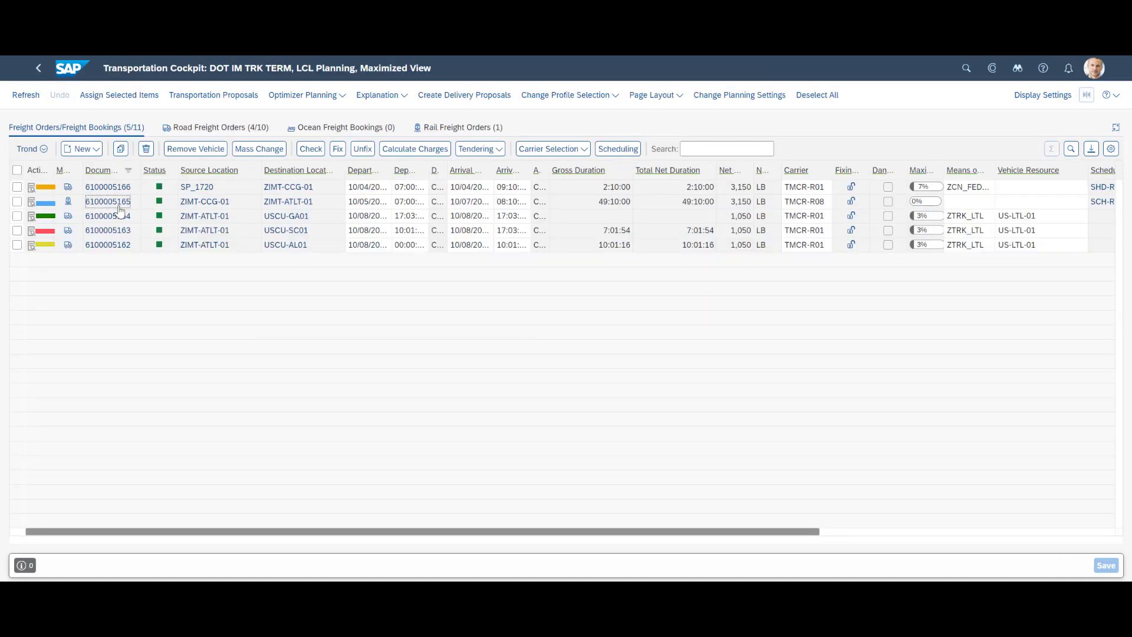
pyautogui.click(113, 217)
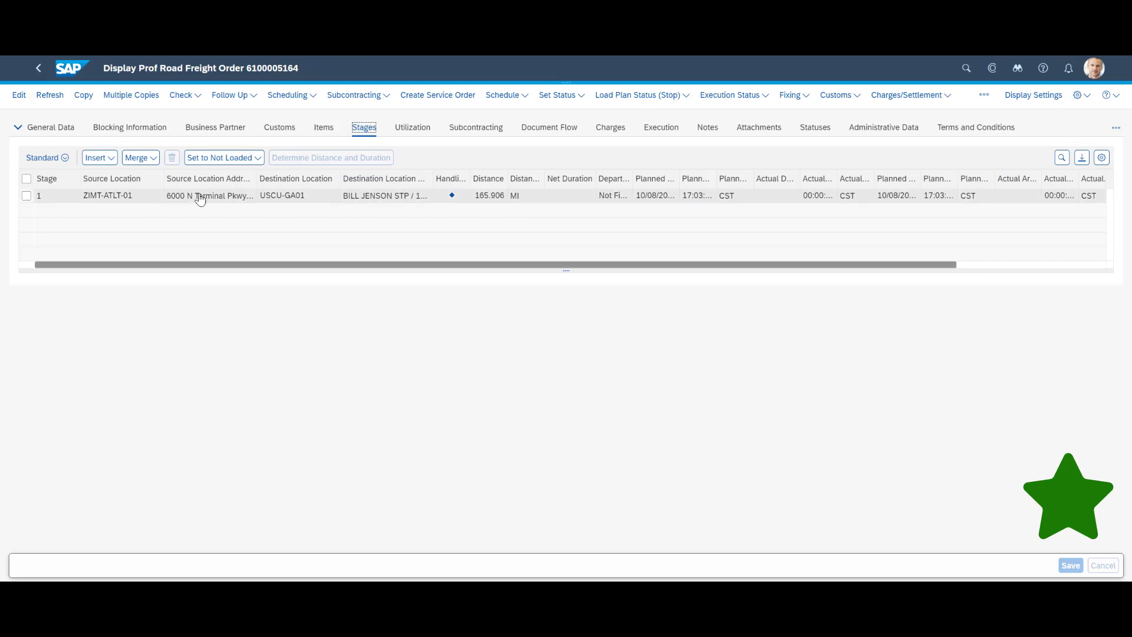
pyautogui.click(324, 128)
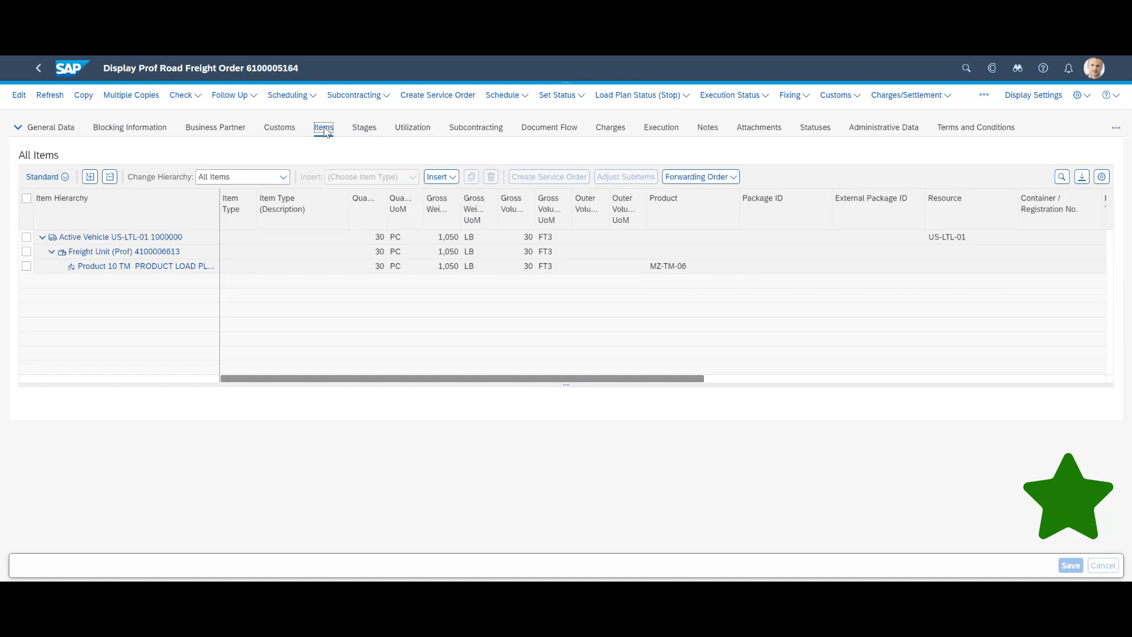
pyautogui.click(544, 128)
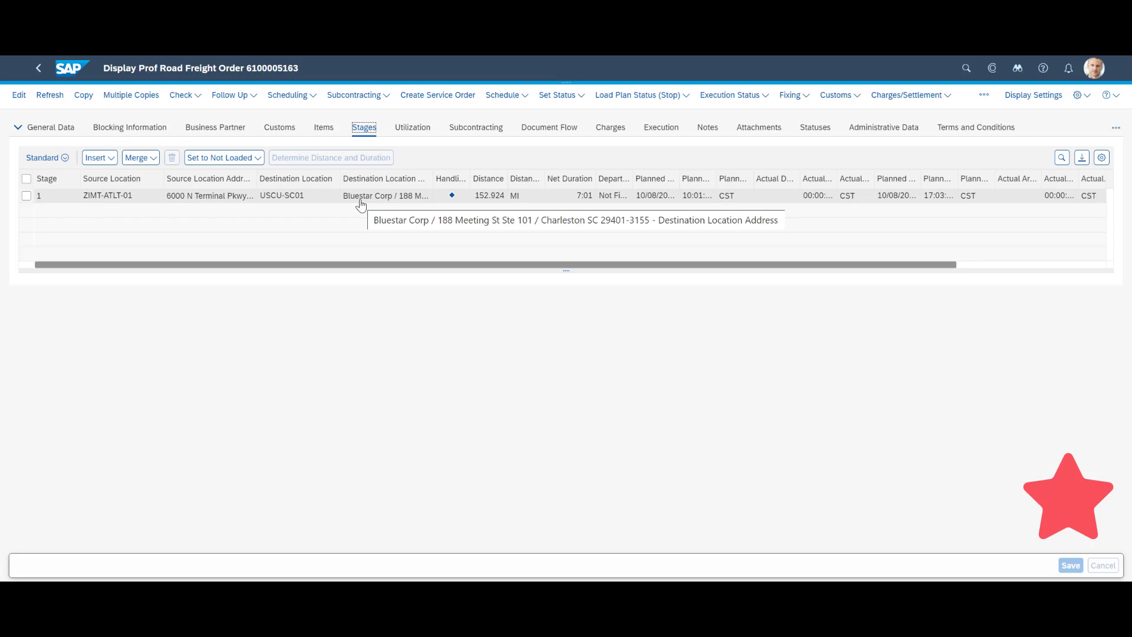
pyautogui.click(325, 128)
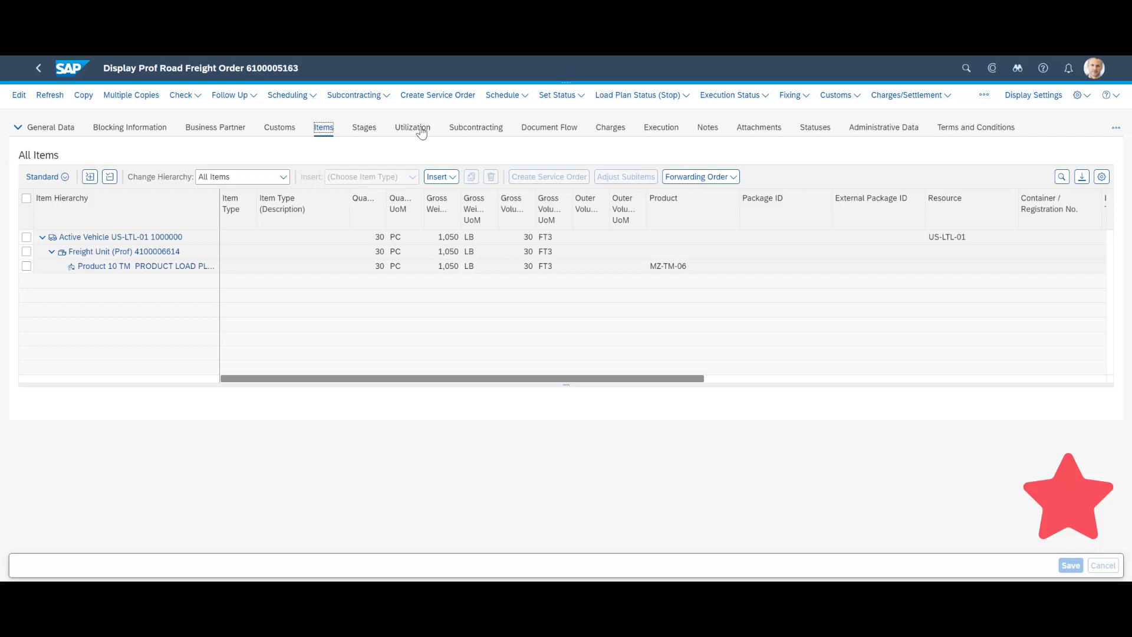
pyautogui.click(540, 129)
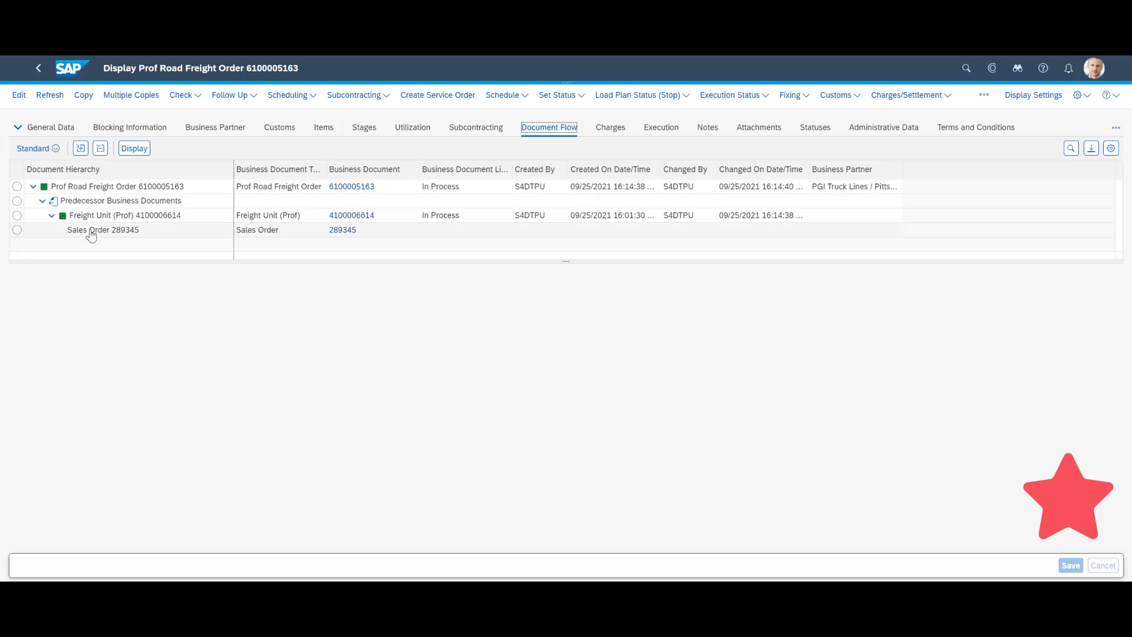
pyautogui.click(39, 67)
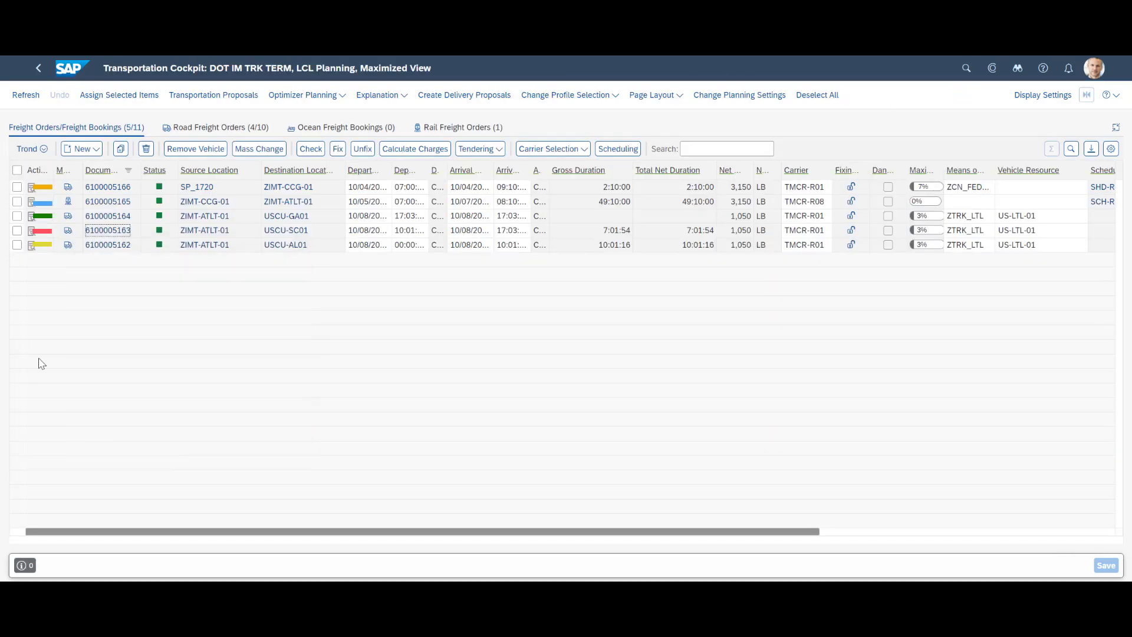
pyautogui.click(107, 245)
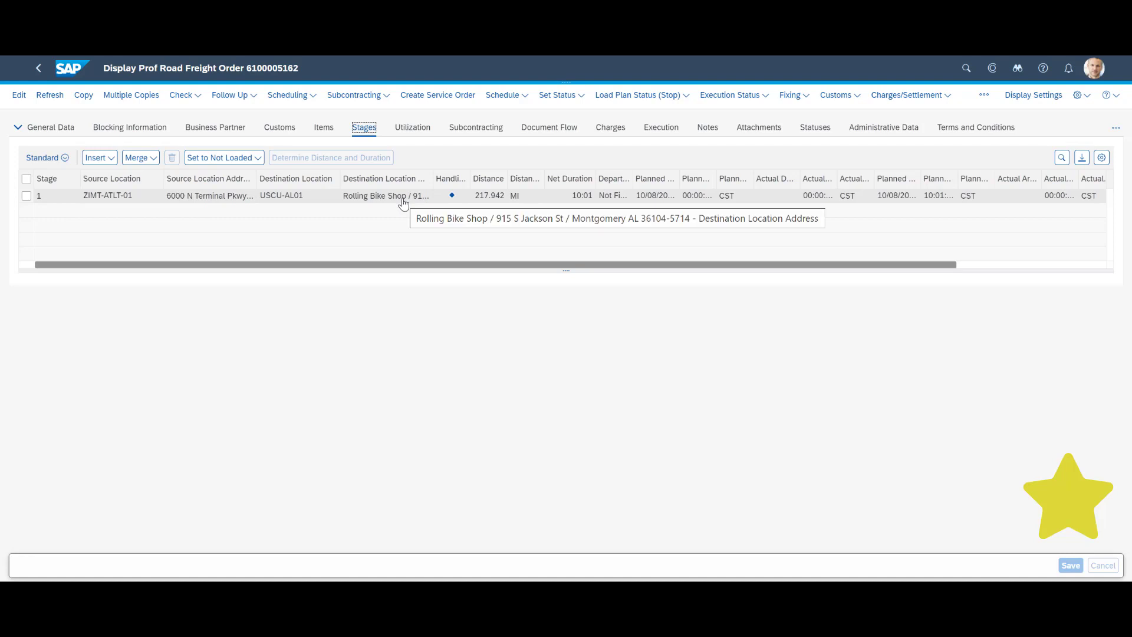
pyautogui.click(324, 128)
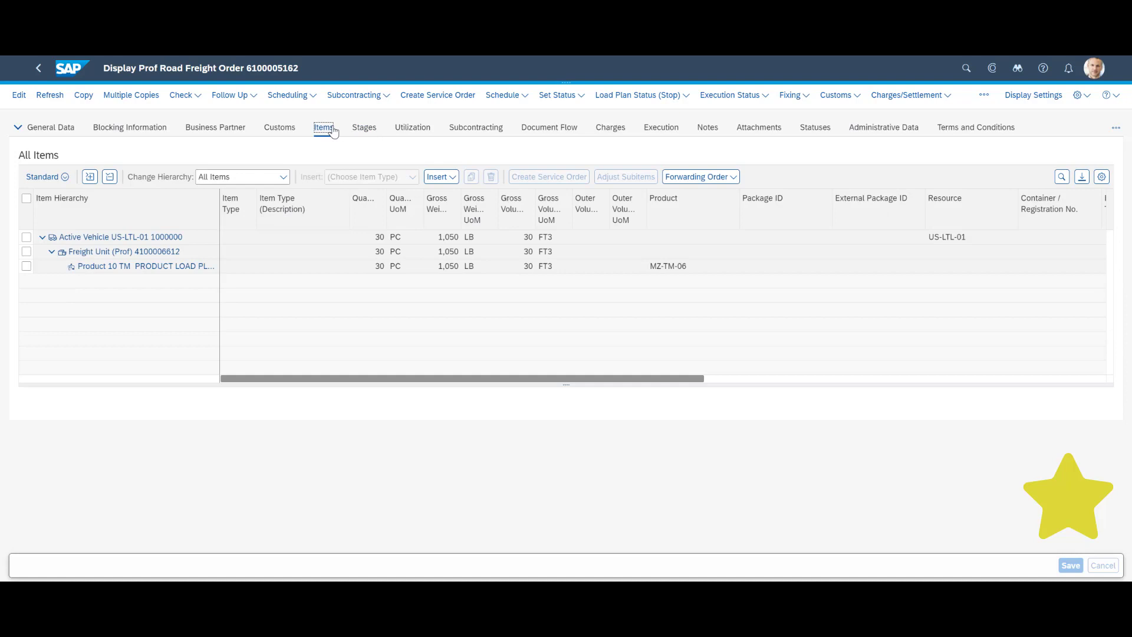
pyautogui.click(527, 130)
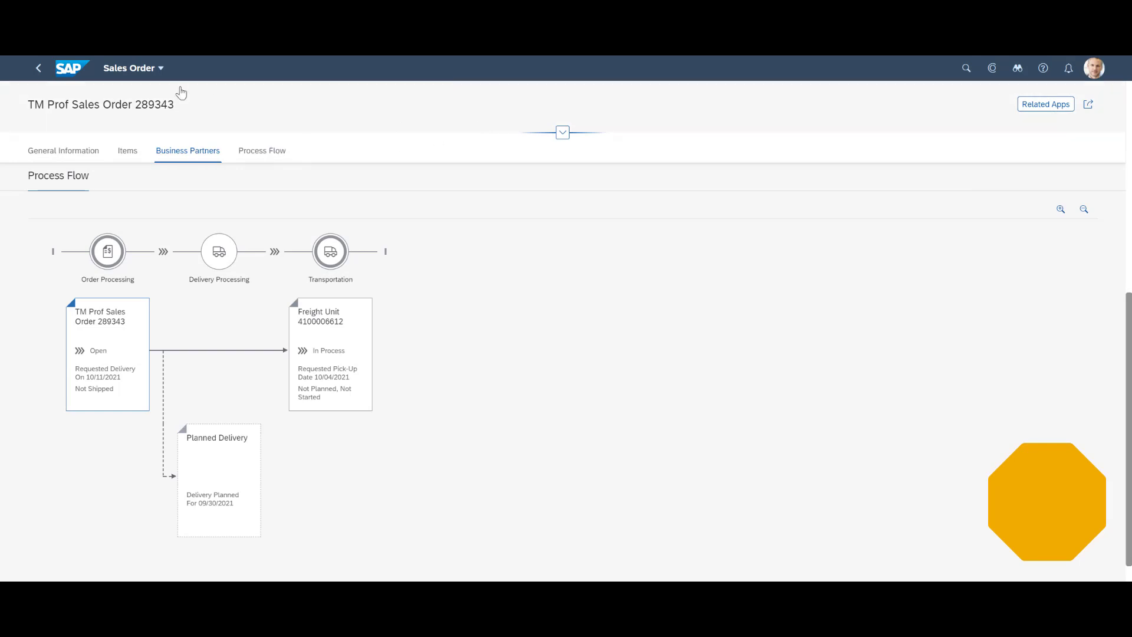
# View the process flows of sales orders 289343, 289344 and 289345, zoomed out twice.
pyautogui.click(1045, 104)
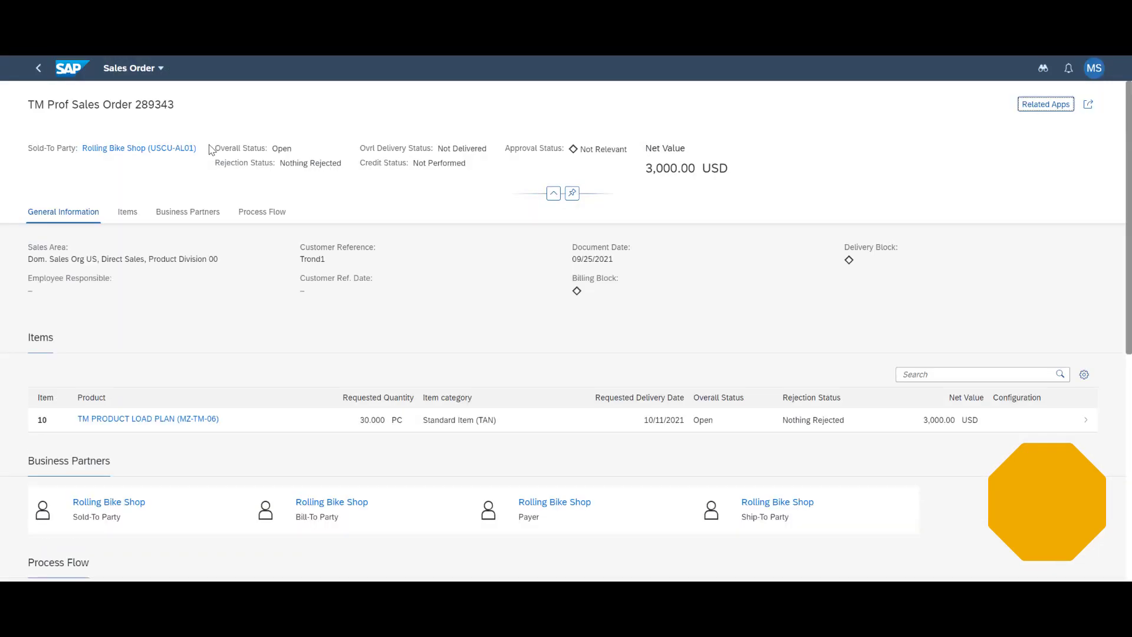
pyautogui.click(209, 151)
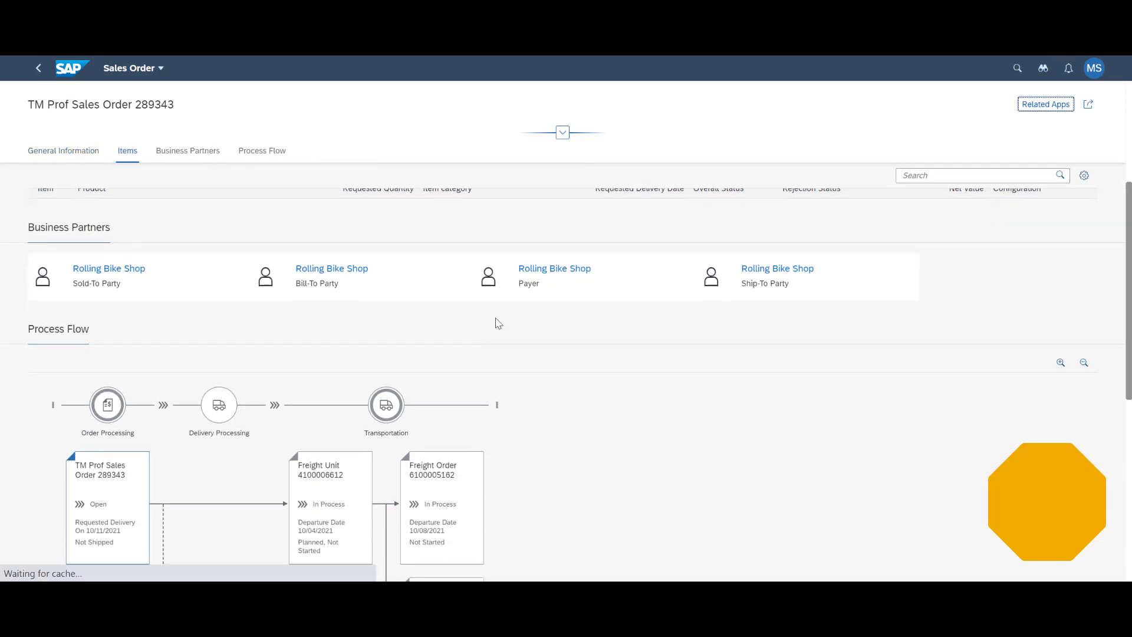
pyautogui.scroll(-2, 497, 323)
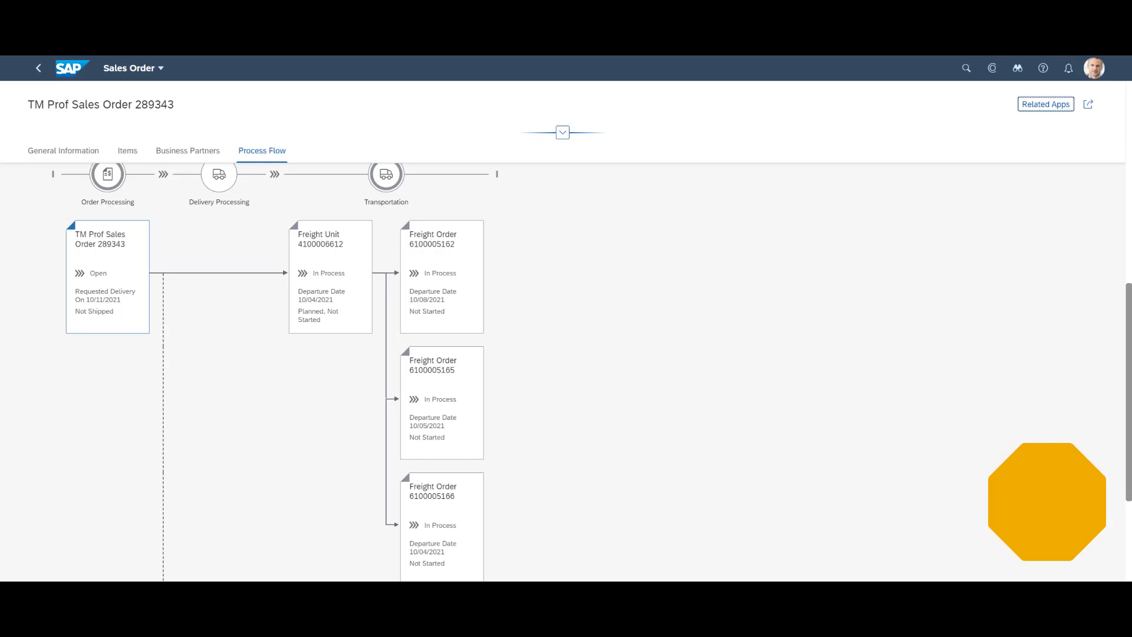
pyautogui.hotkey('ctrl', '-')
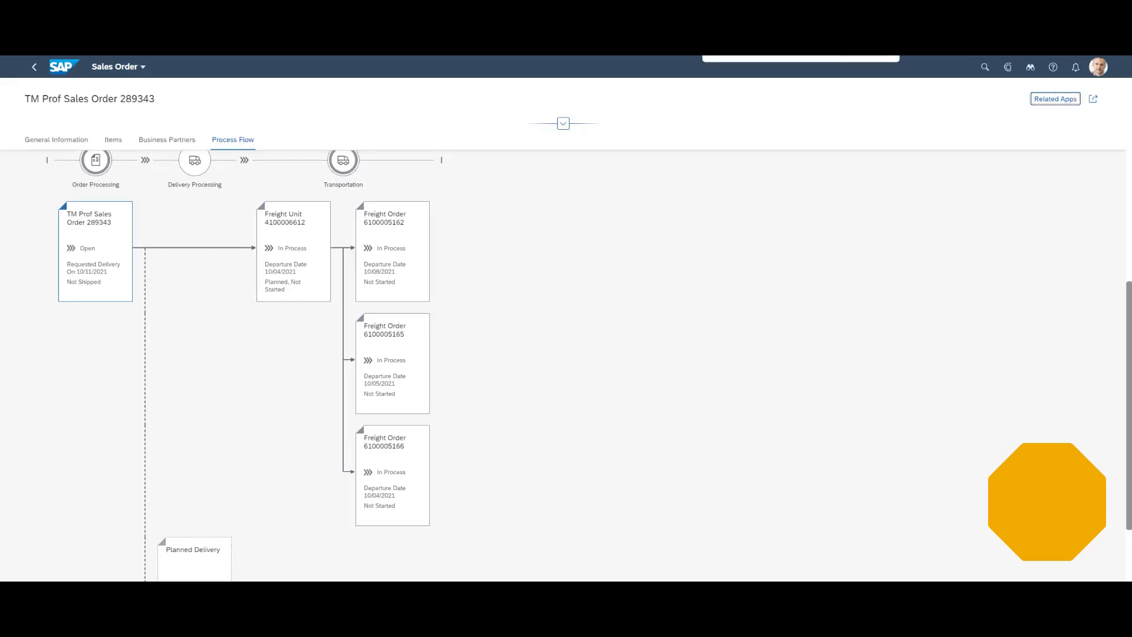
pyautogui.hotkey('ctrl', '-')
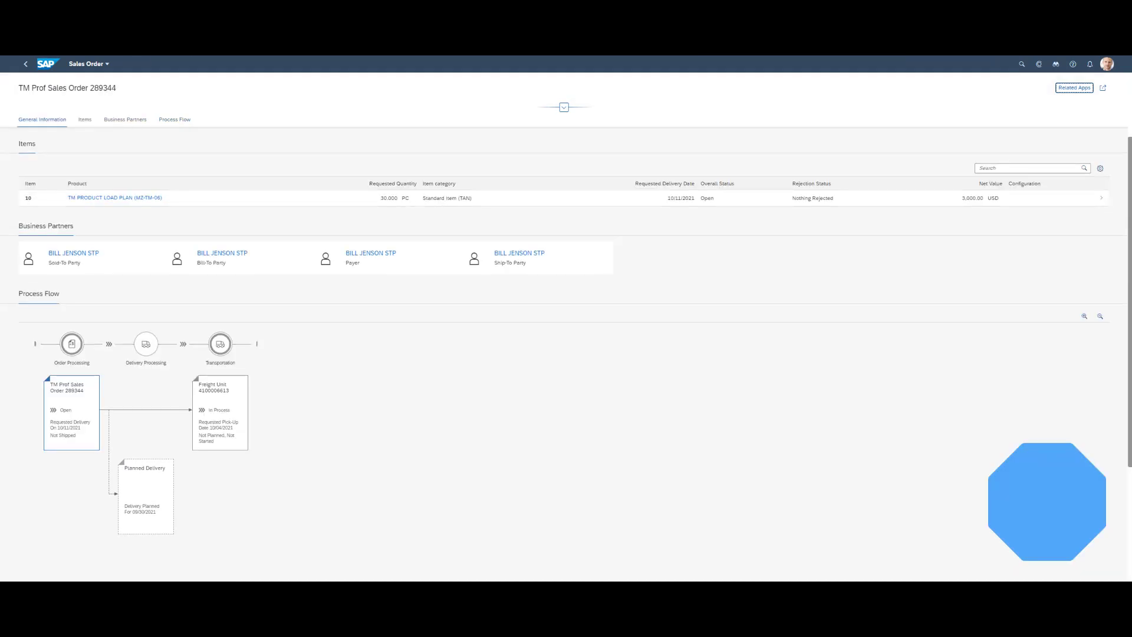
pyautogui.scroll(-2, 283, 235)
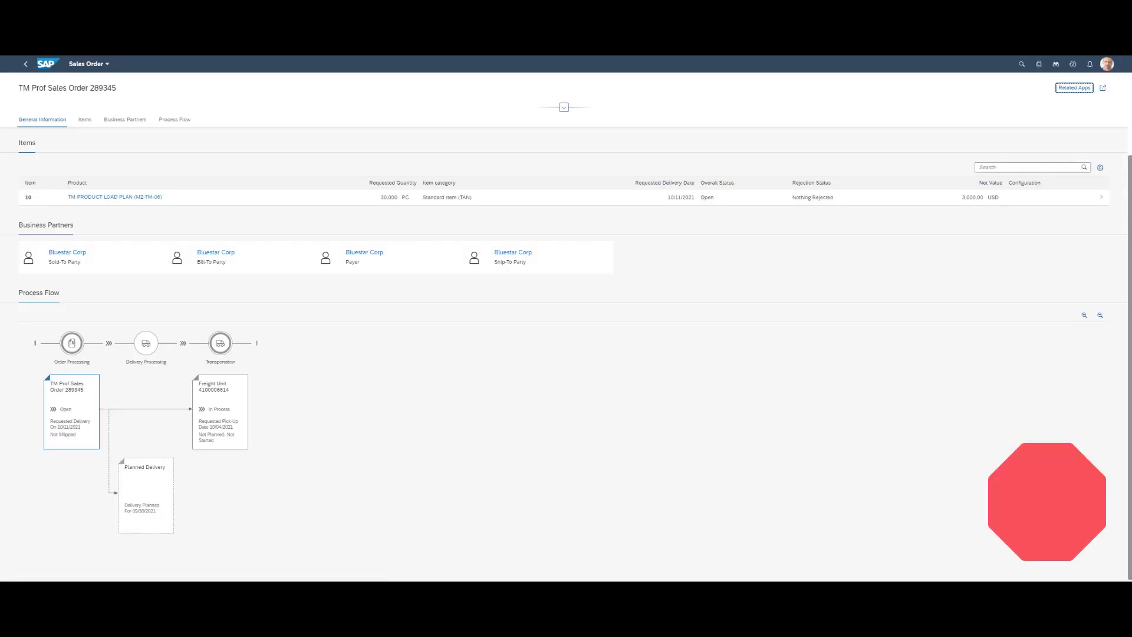
pyautogui.scroll(-2, 25, 114)
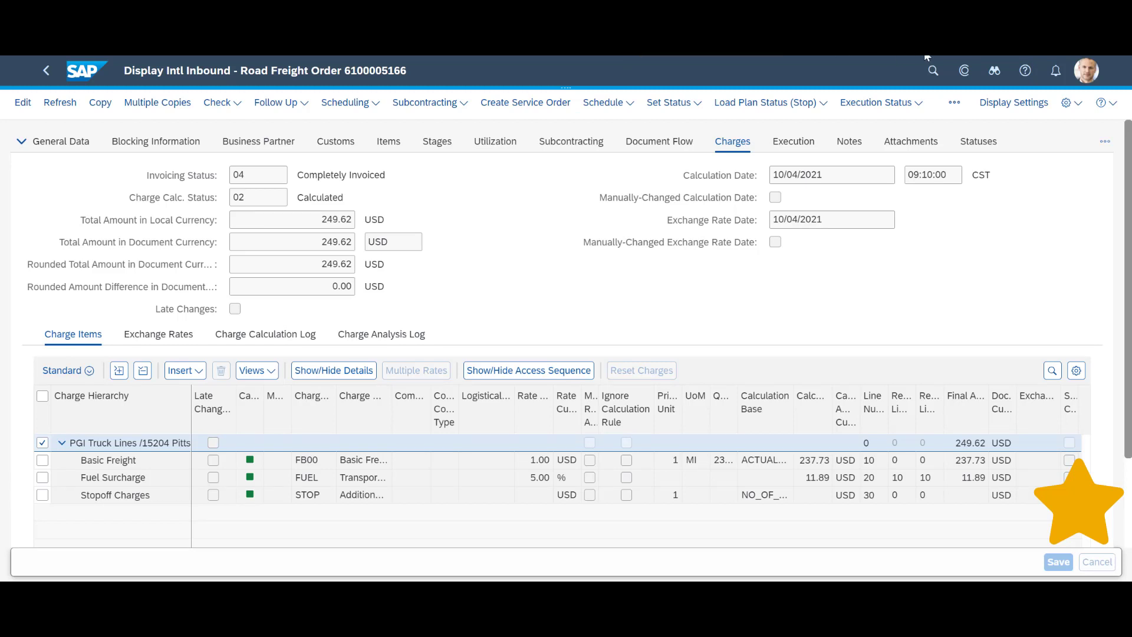
# Open Cost Distribution and expand each sales order's charge breakdown for 289343, 289344 and 289345.
pyautogui.click(1105, 143)
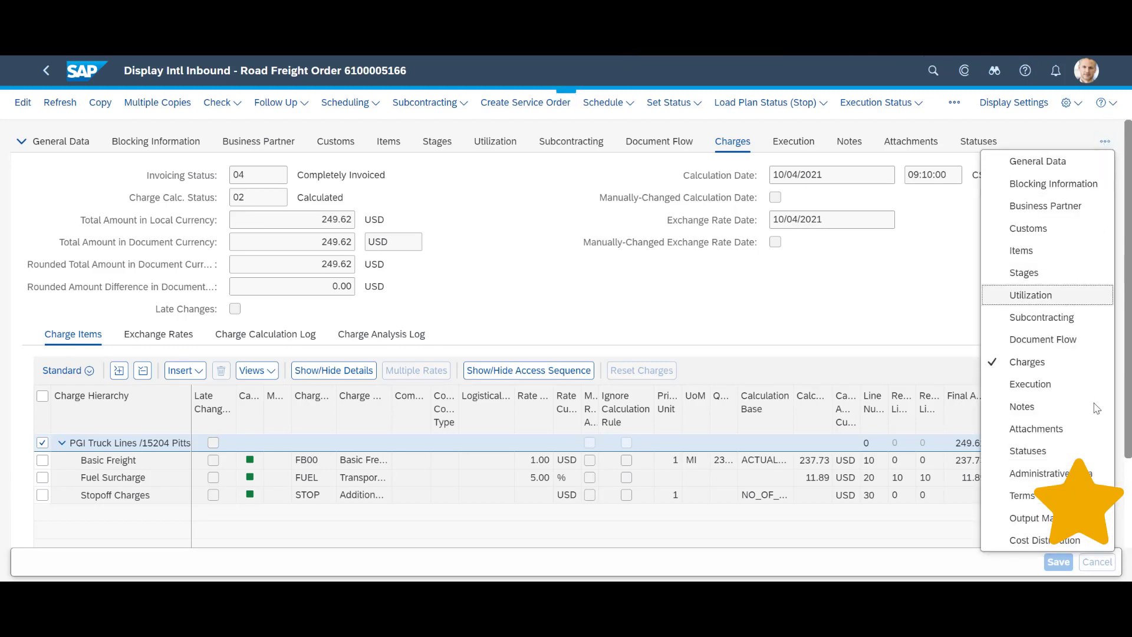
pyautogui.click(1055, 540)
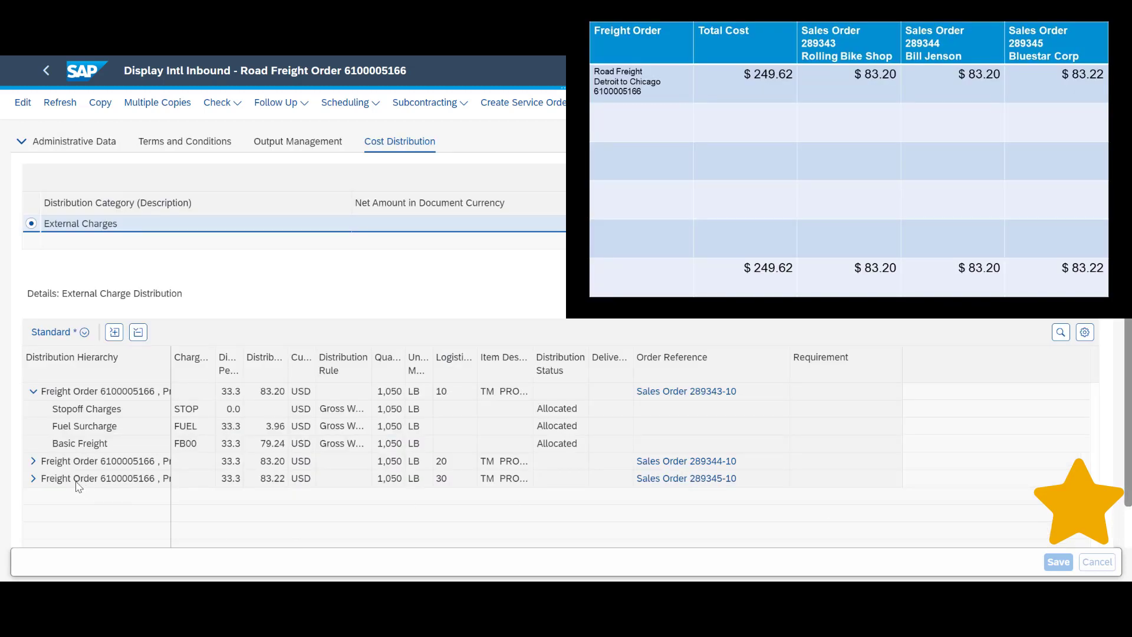
pyautogui.click(33, 461)
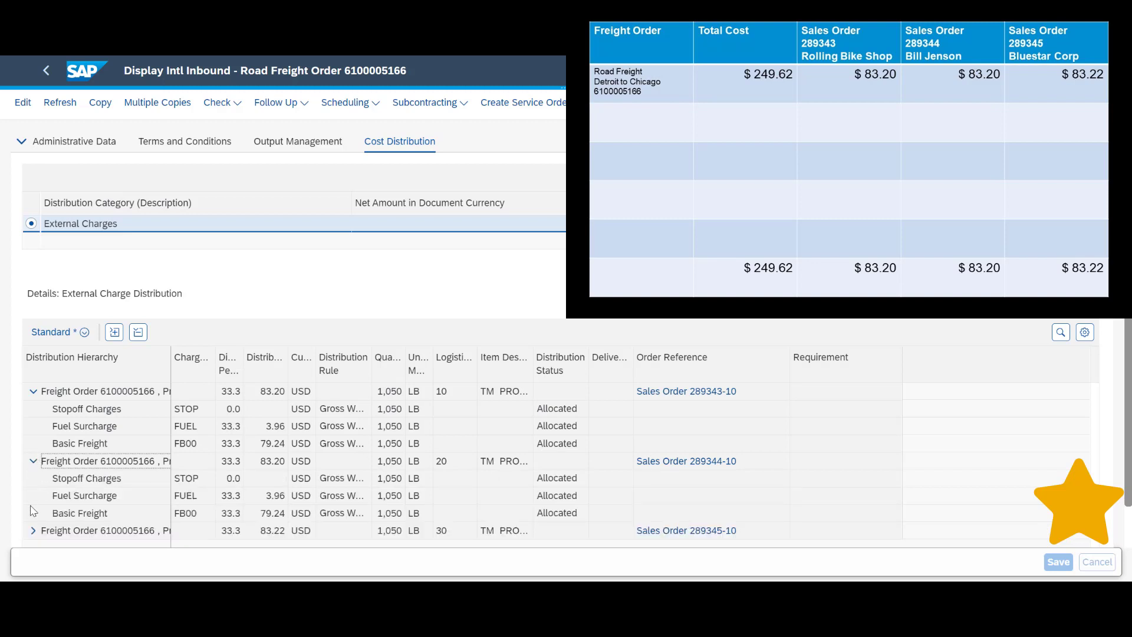
pyautogui.click(34, 530)
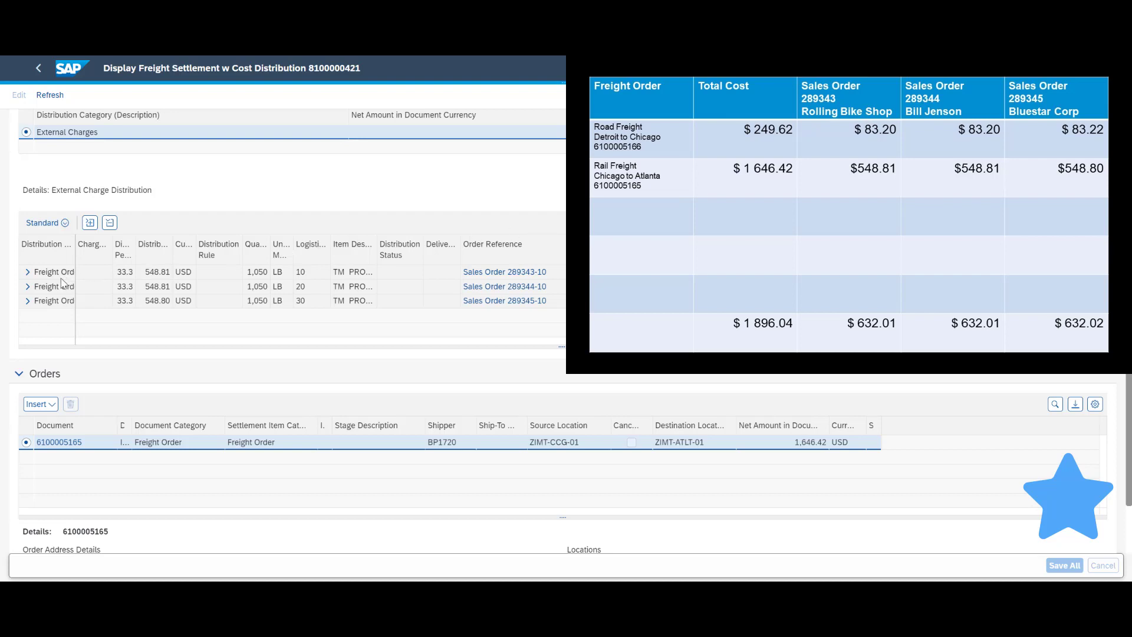
pyautogui.click(27, 272)
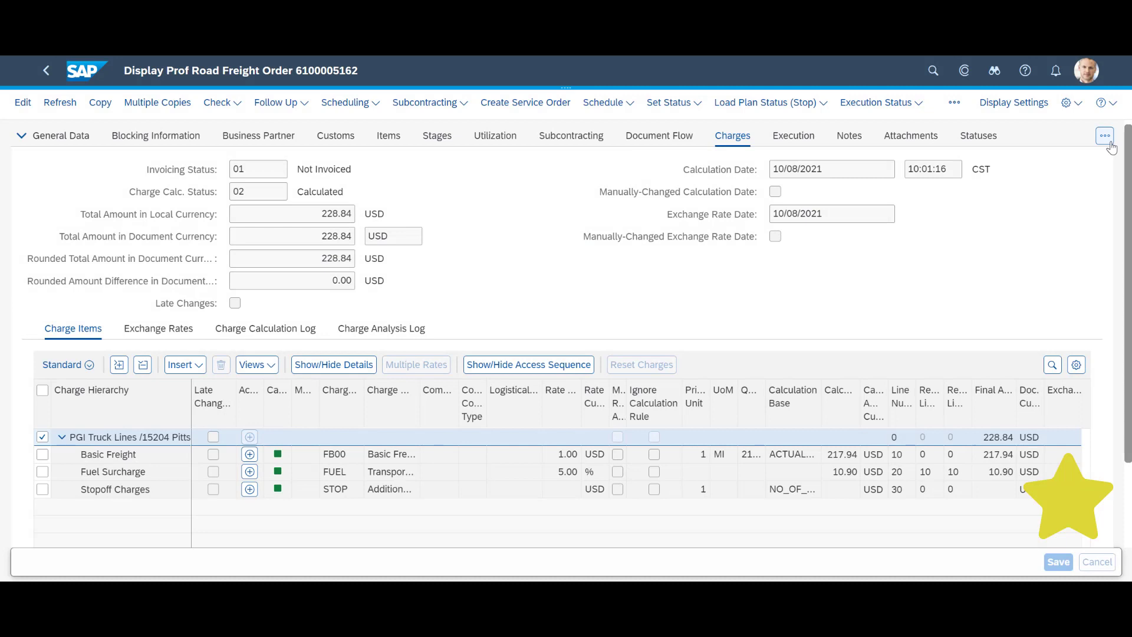
pyautogui.click(1107, 140)
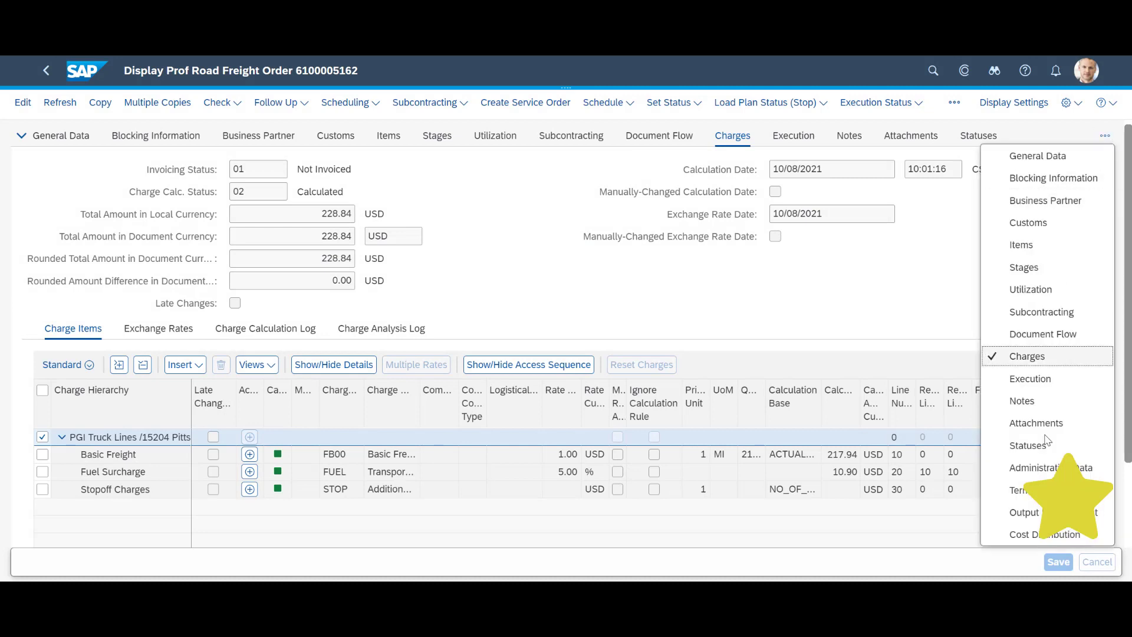
pyautogui.click(1053, 543)
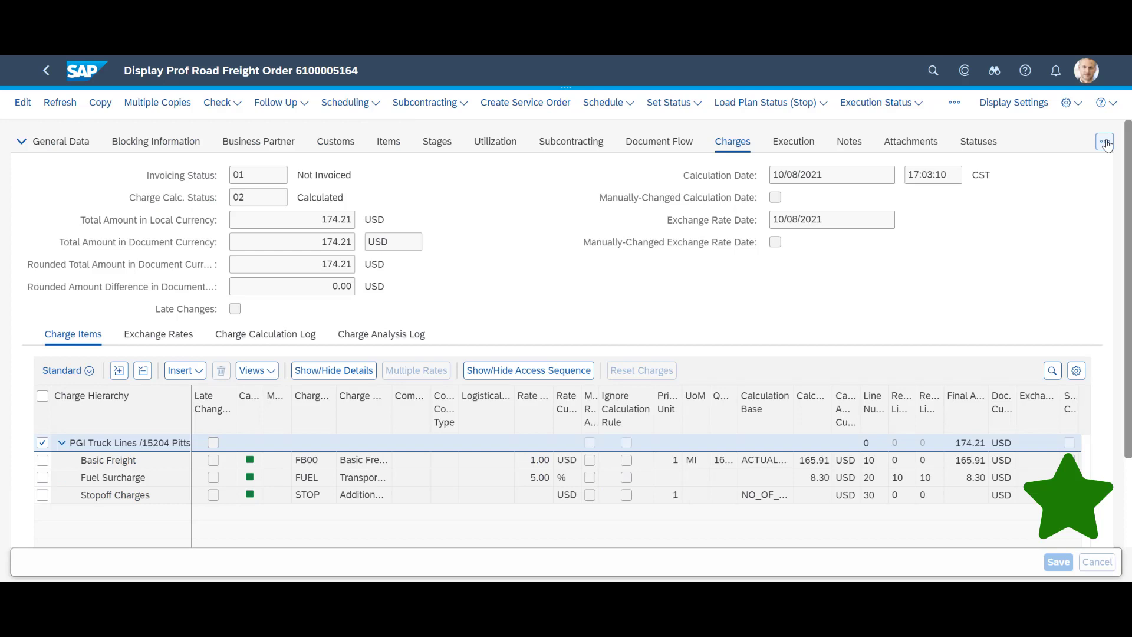
pyautogui.click(1105, 144)
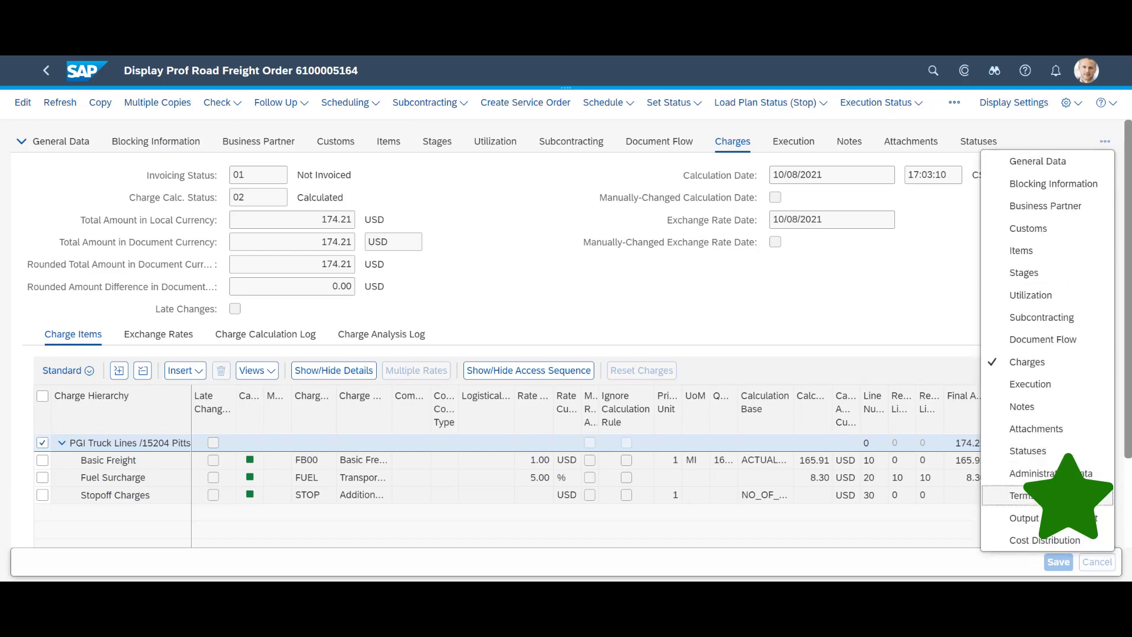
pyautogui.click(1044, 540)
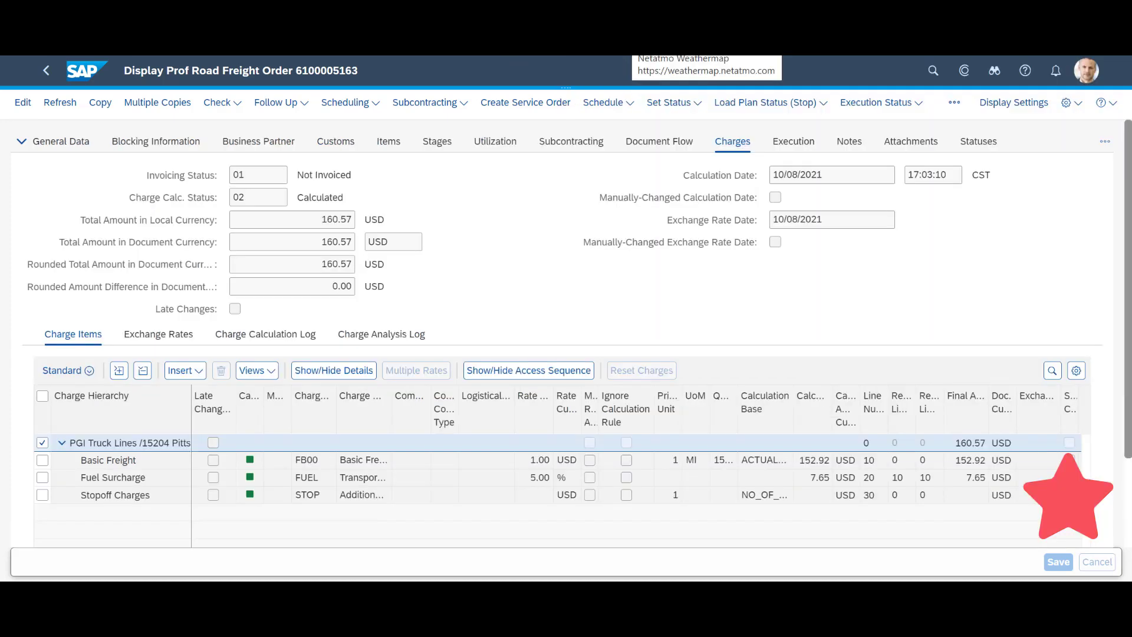
pyautogui.click(1102, 142)
pyautogui.click(1054, 539)
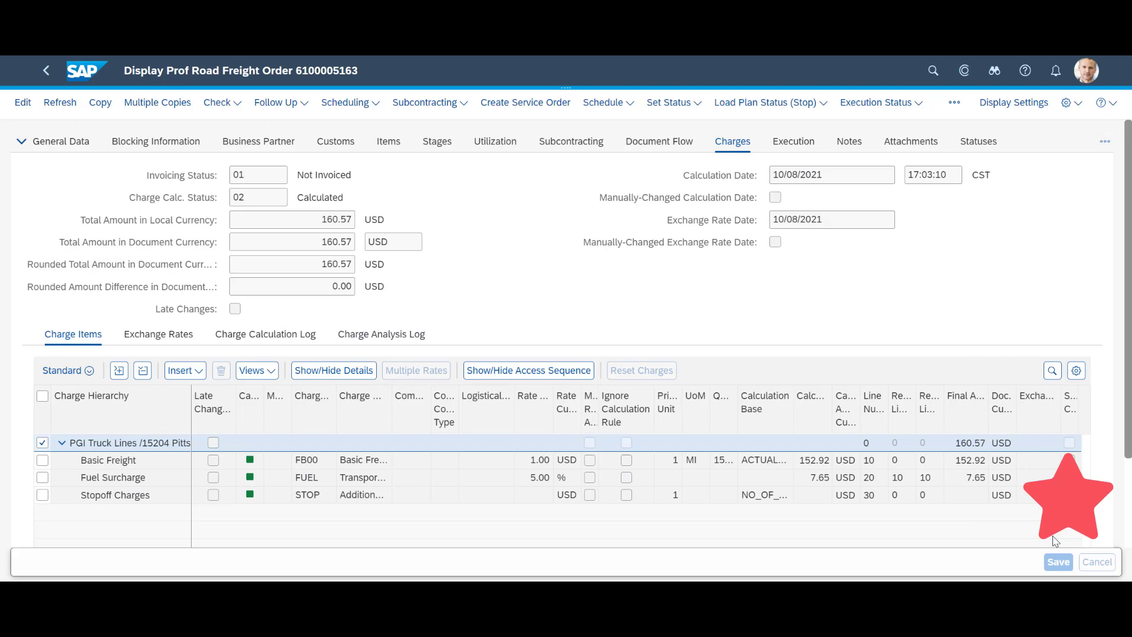